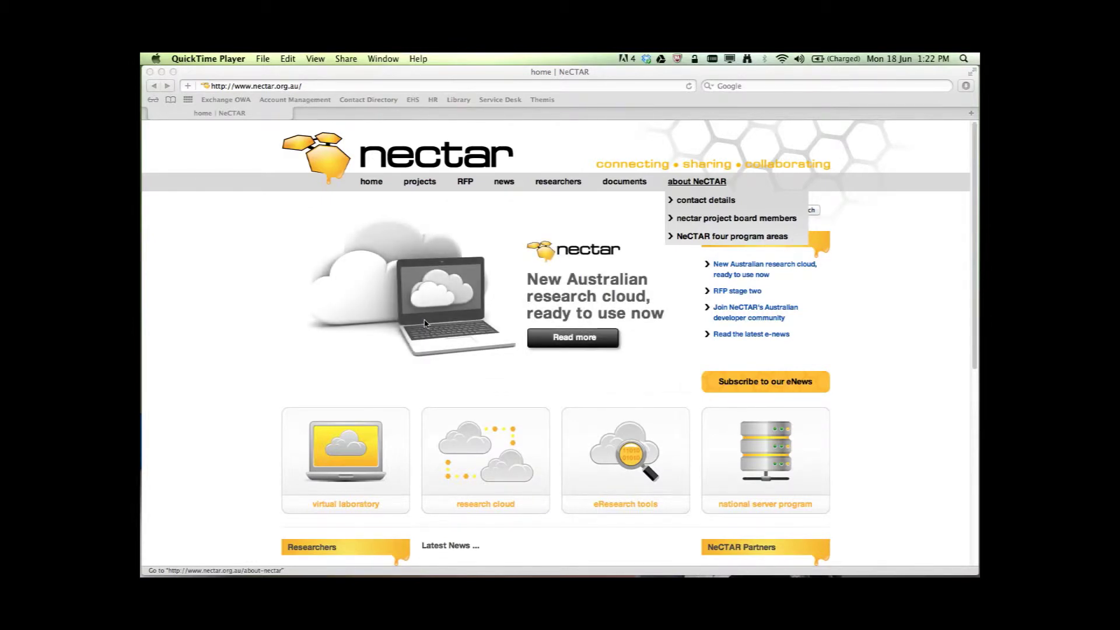
# Step: Open the Research Cloud introduction page from the 'research cloud' tile on the NeCTAR home page
pyautogui.click(482, 501)
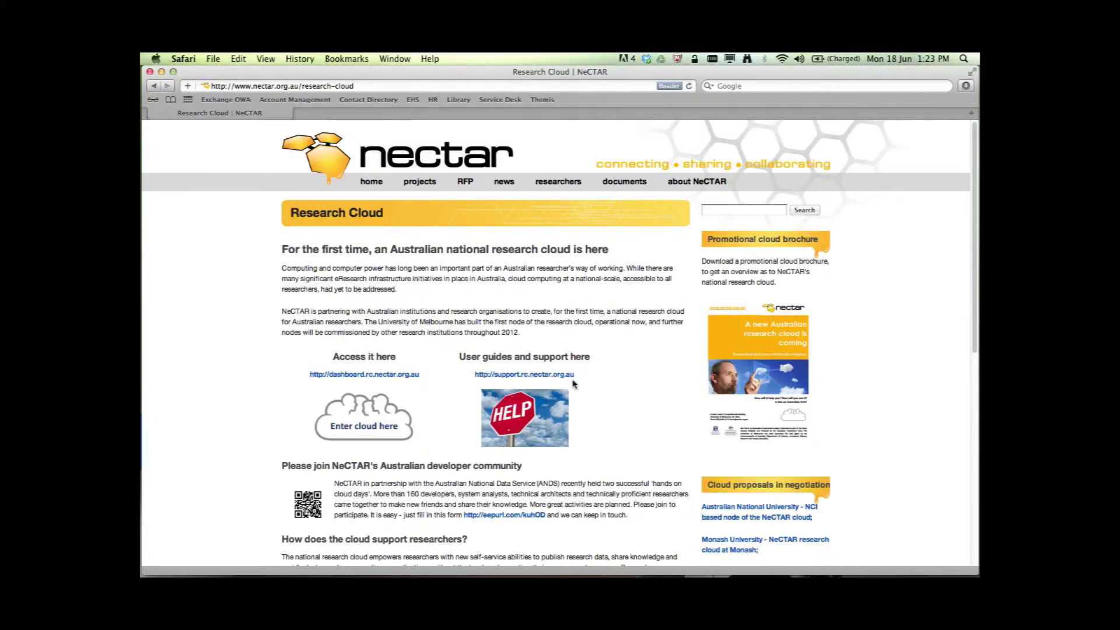
# Step: Start the AAF dashboard login with The University of Melbourne as home institution, not remembered
pyautogui.click(370, 429)
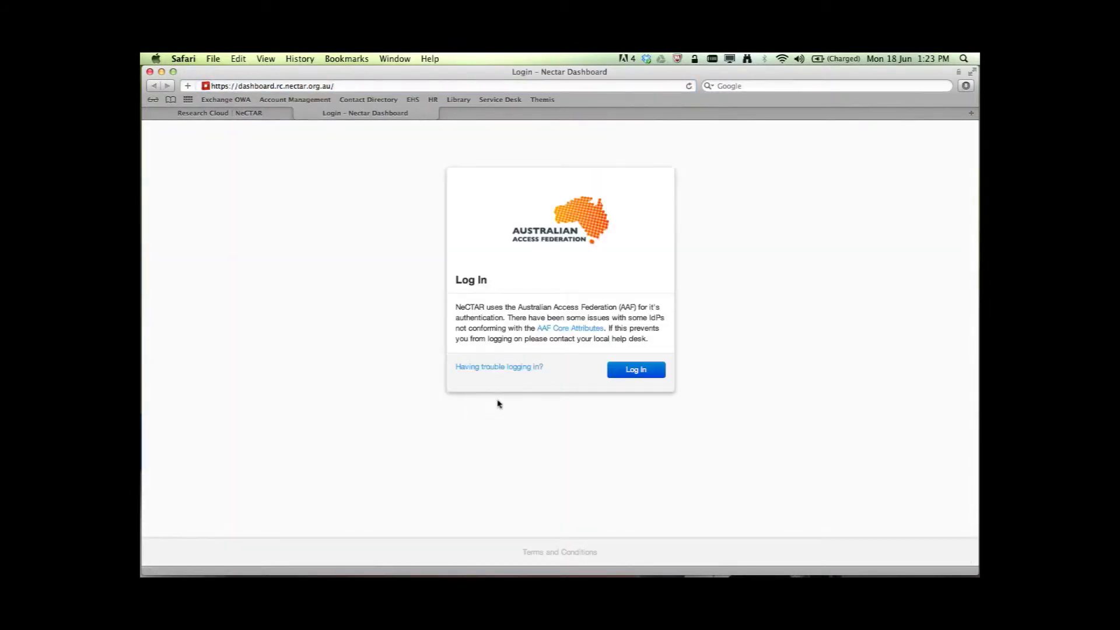
pyautogui.click(649, 372)
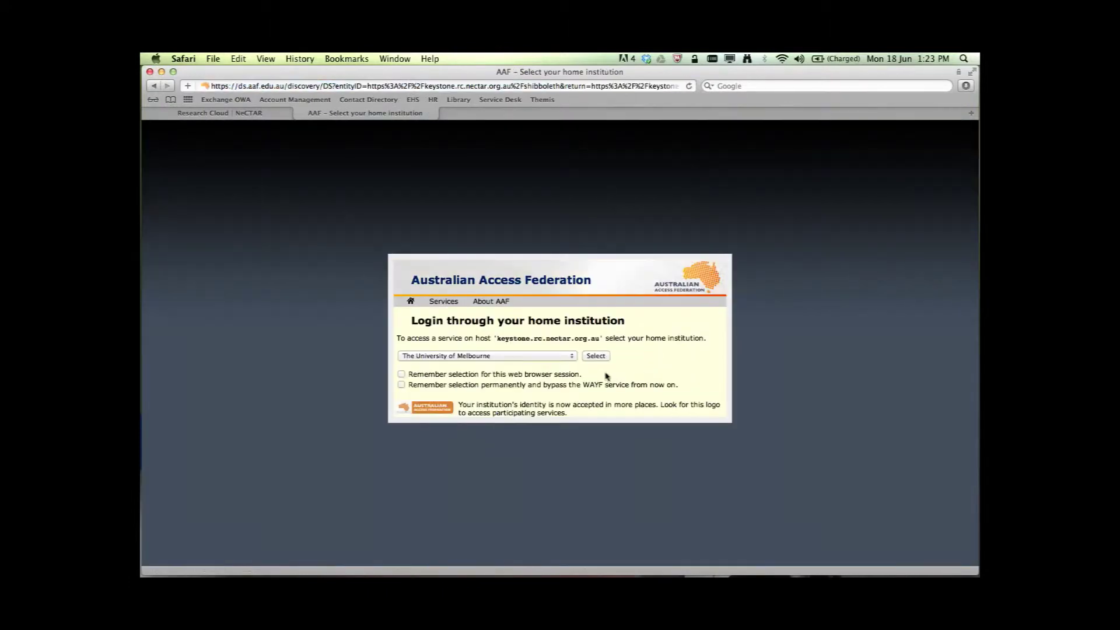
pyautogui.click(574, 359)
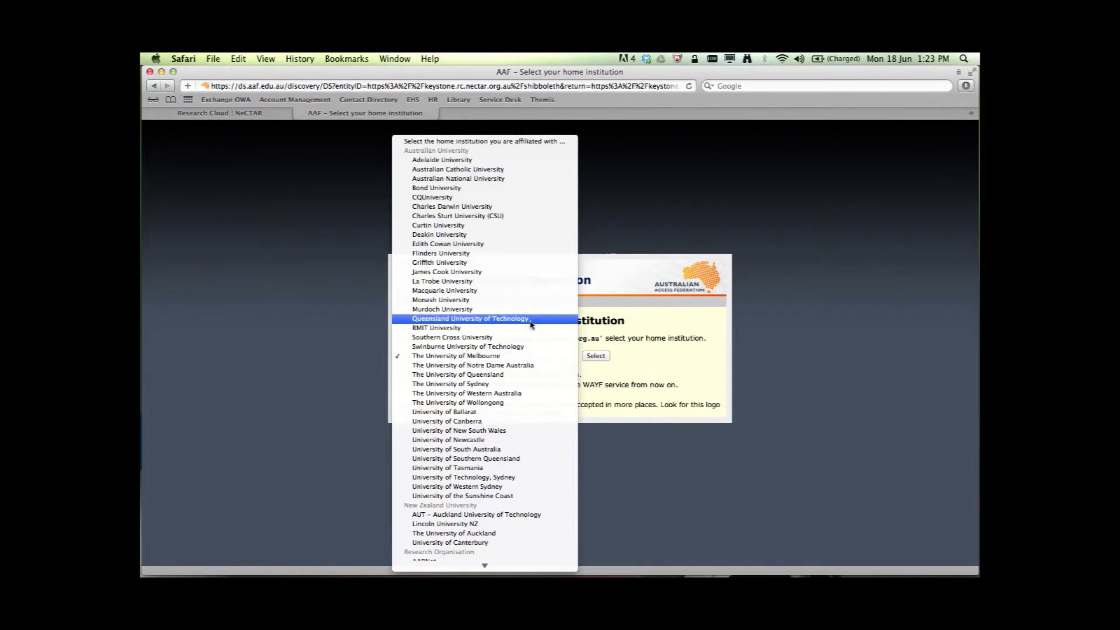
pyautogui.click(509, 357)
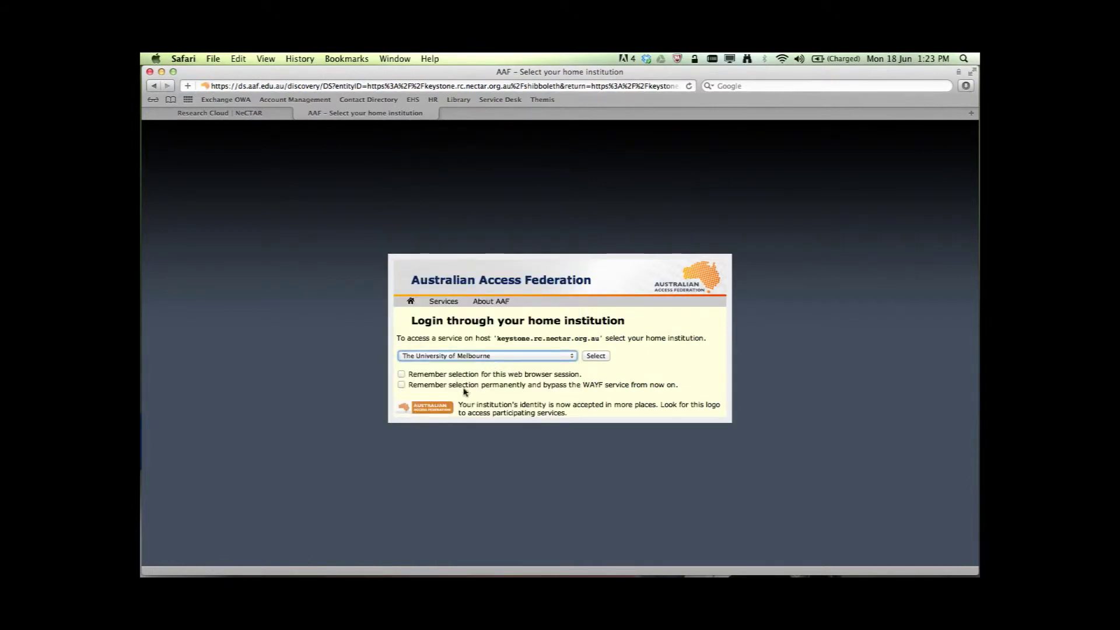
pyautogui.click(402, 375)
pyautogui.click(401, 385)
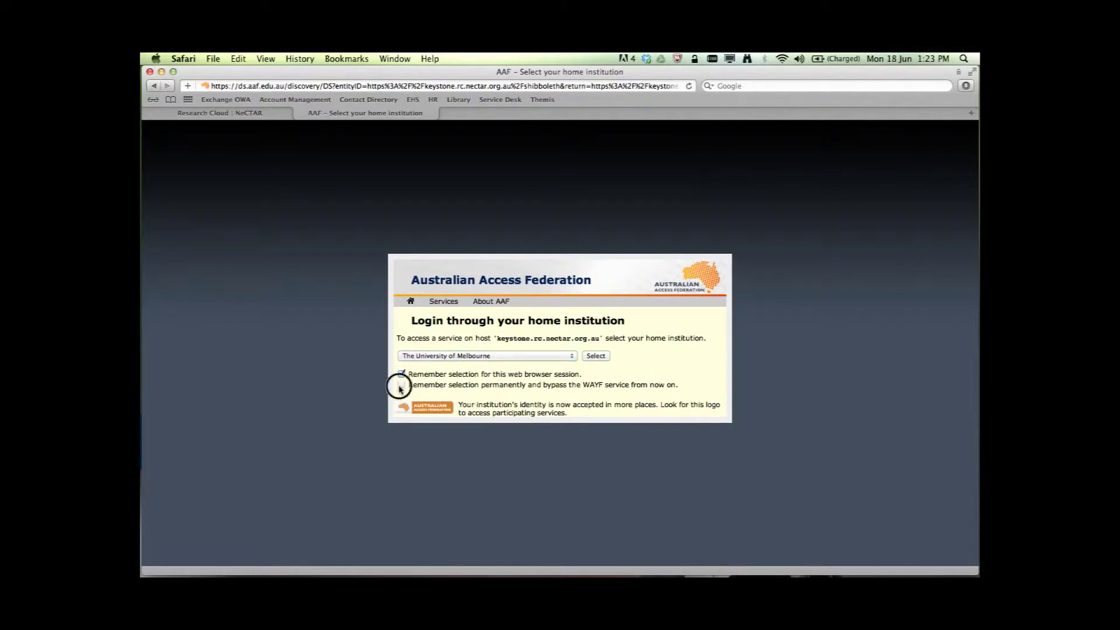
pyautogui.click(401, 375)
pyautogui.click(402, 385)
pyautogui.click(594, 358)
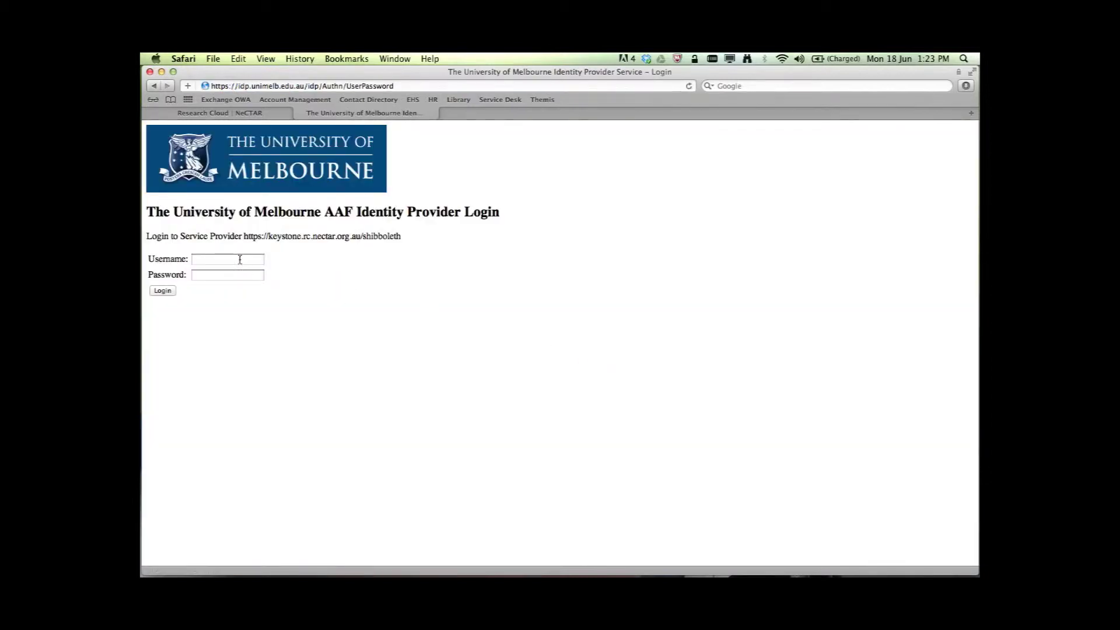
# Step: Sign in with the university username and password
pyautogui.click(240, 260)
pyautogui.click(228, 274)
pyautogui.write('•••••••')
pyautogui.click(169, 292)
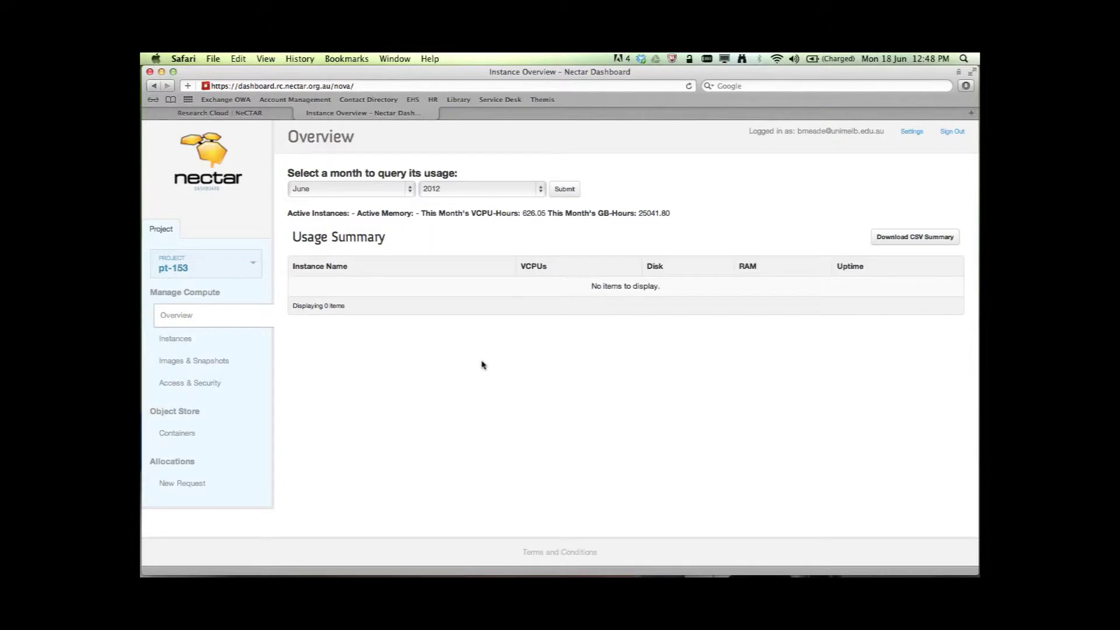
# Step: Keep project pt-153 selected and view its still-empty Instances list
pyautogui.click(255, 266)
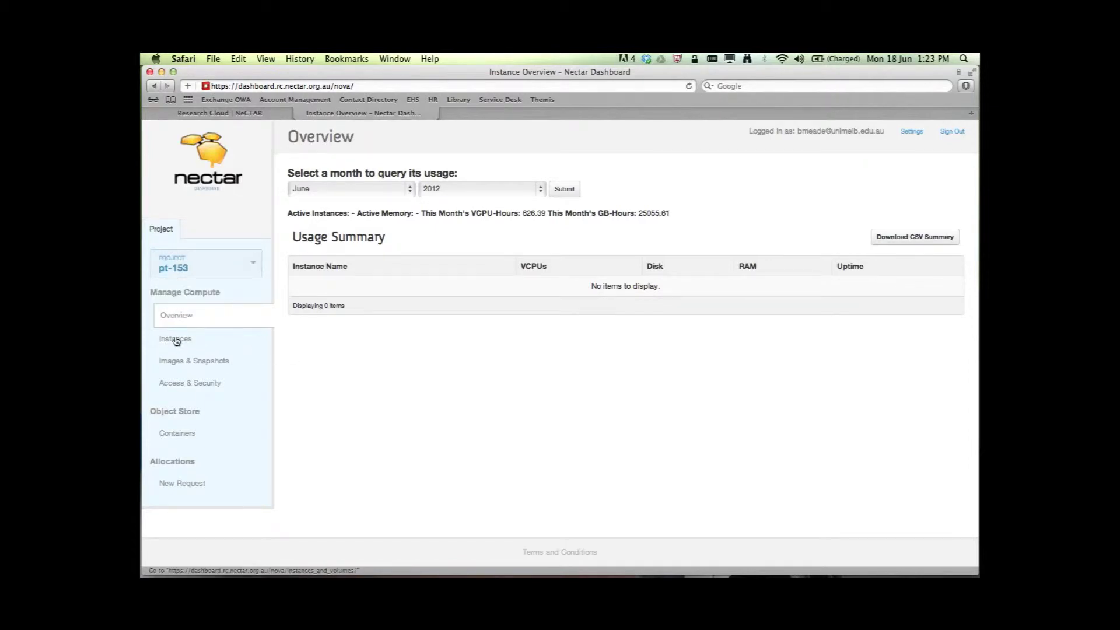
pyautogui.click(176, 339)
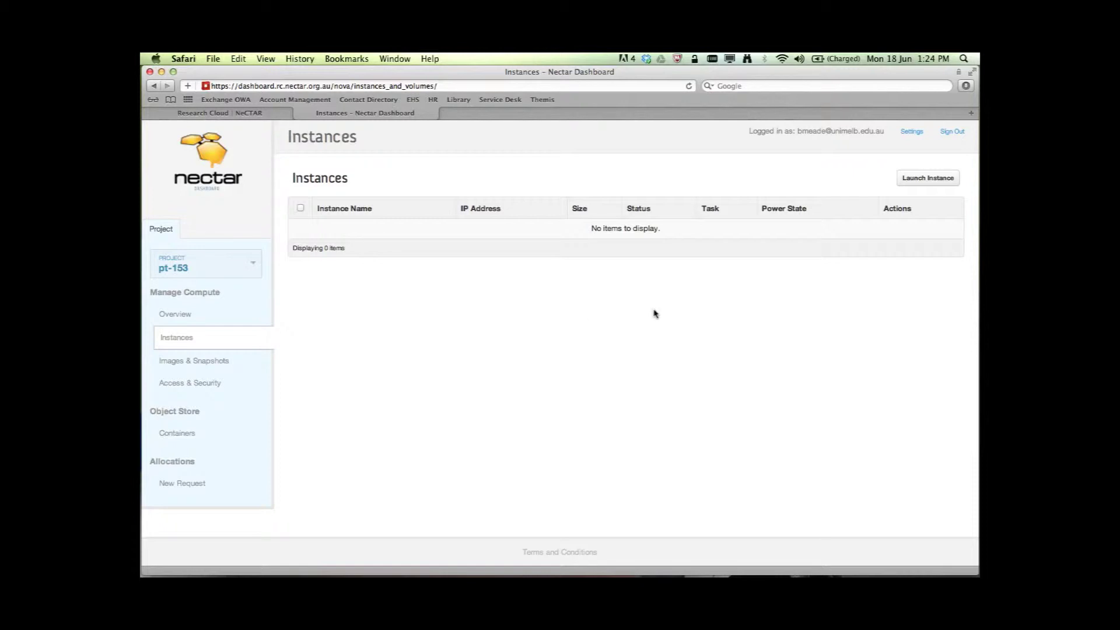
# Step: Browse the Images & Snapshots page's 10 images and 8 instance snapshots
pyautogui.click(201, 362)
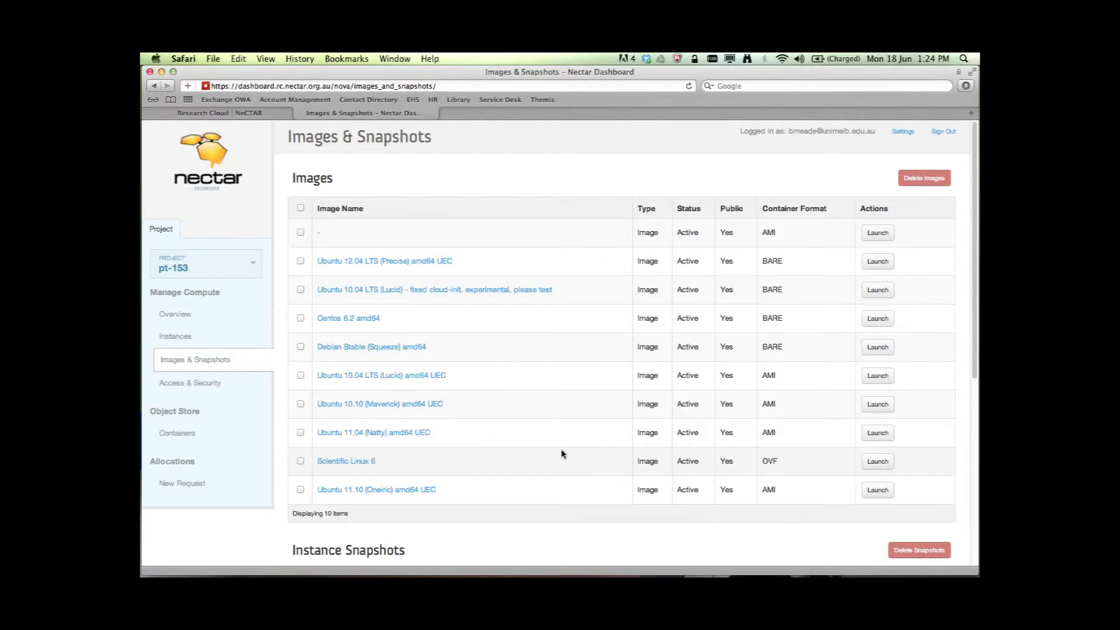
pyautogui.scroll(-5, 533, 409)
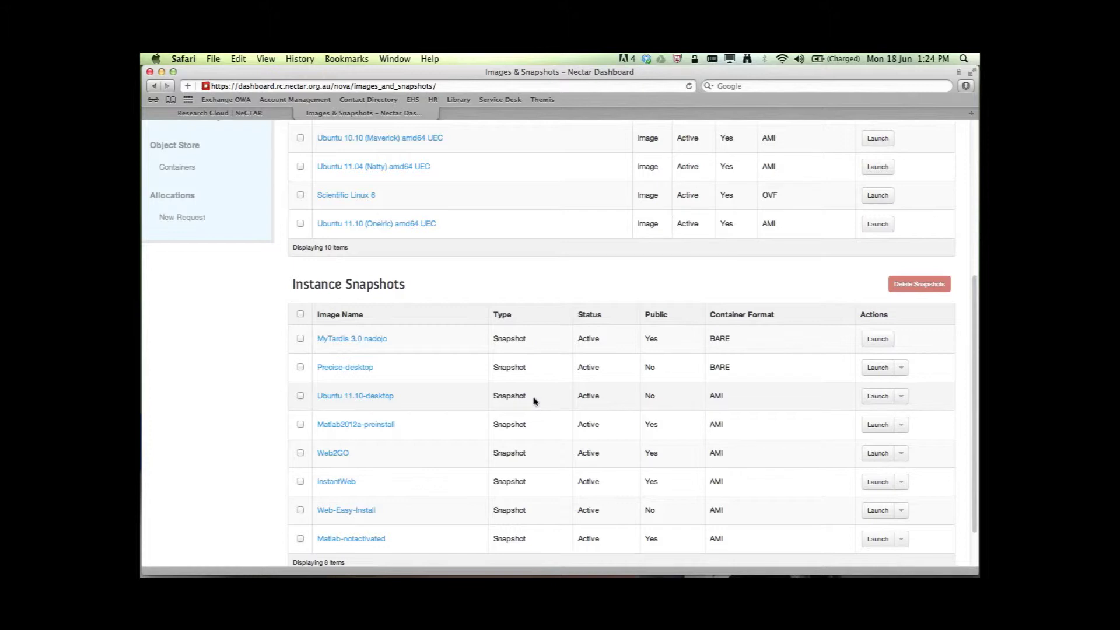
pyautogui.scroll(8, 503, 405)
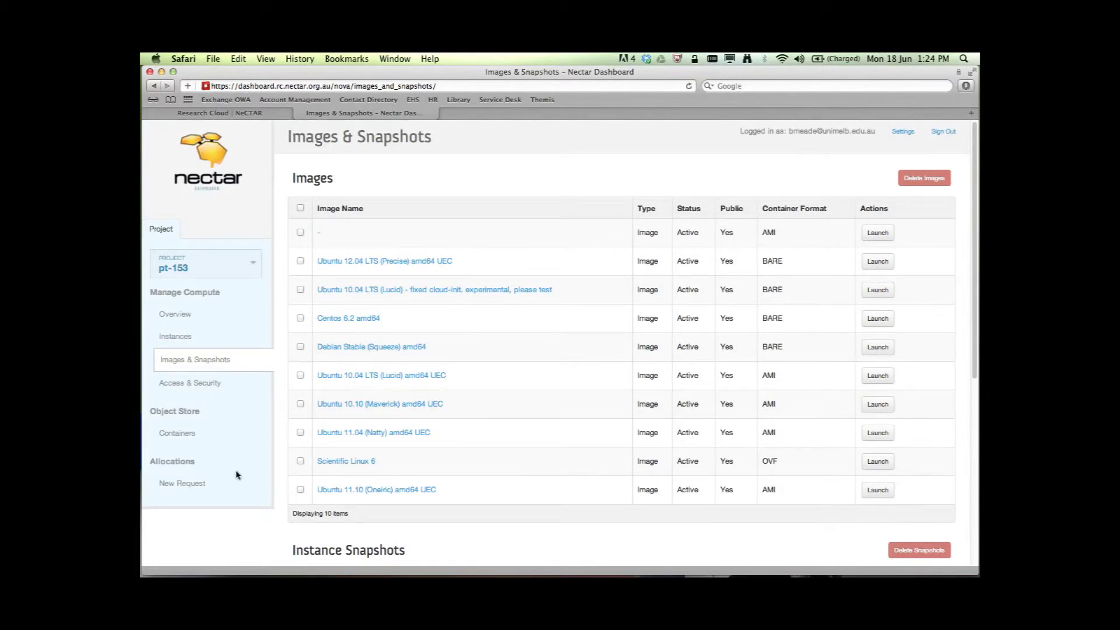
# Step: Go to Access & Security to see pt-153's 6 security groups and 1 keypair
pyautogui.click(182, 385)
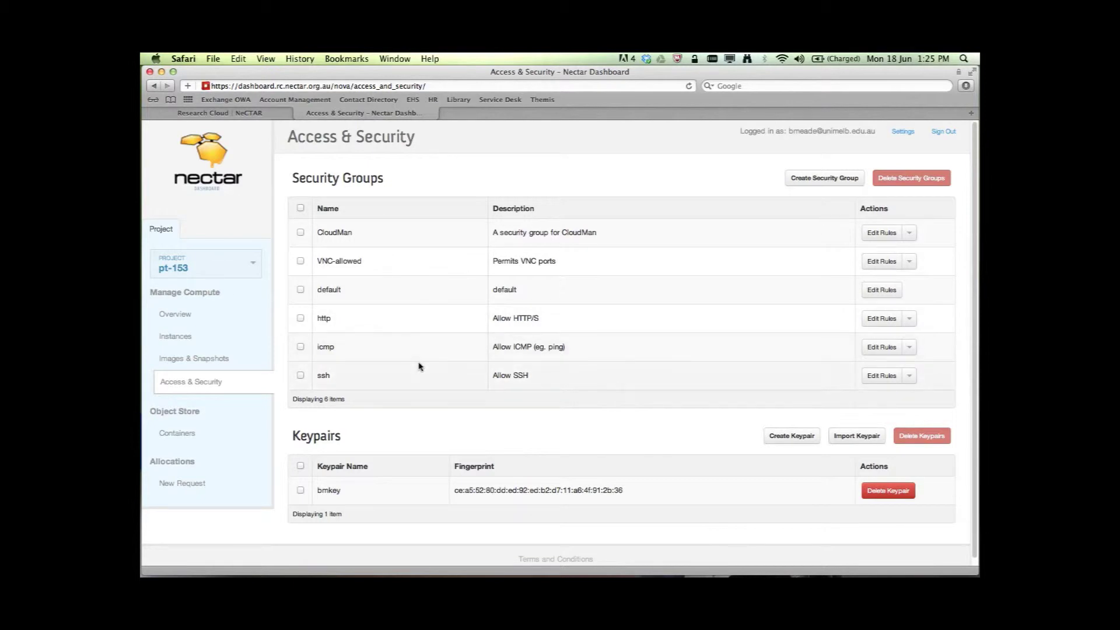
# Step: Create security group 'BasicRules' with description 'SSH, HTTP, HTTPS'
pyautogui.click(816, 179)
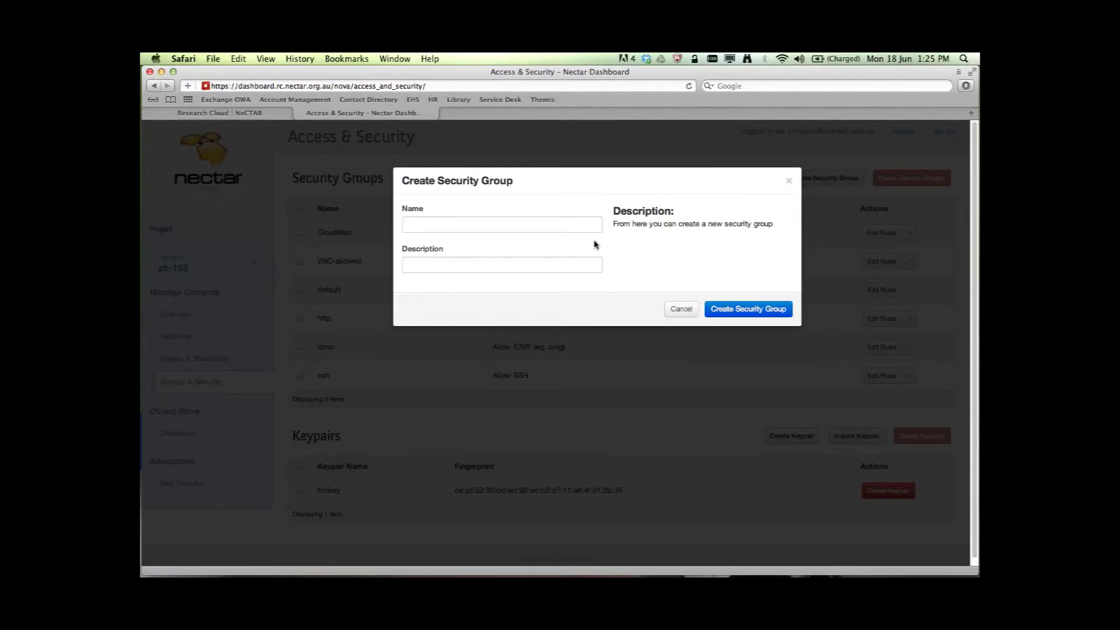
pyautogui.click(481, 222)
pyautogui.write('Bas')
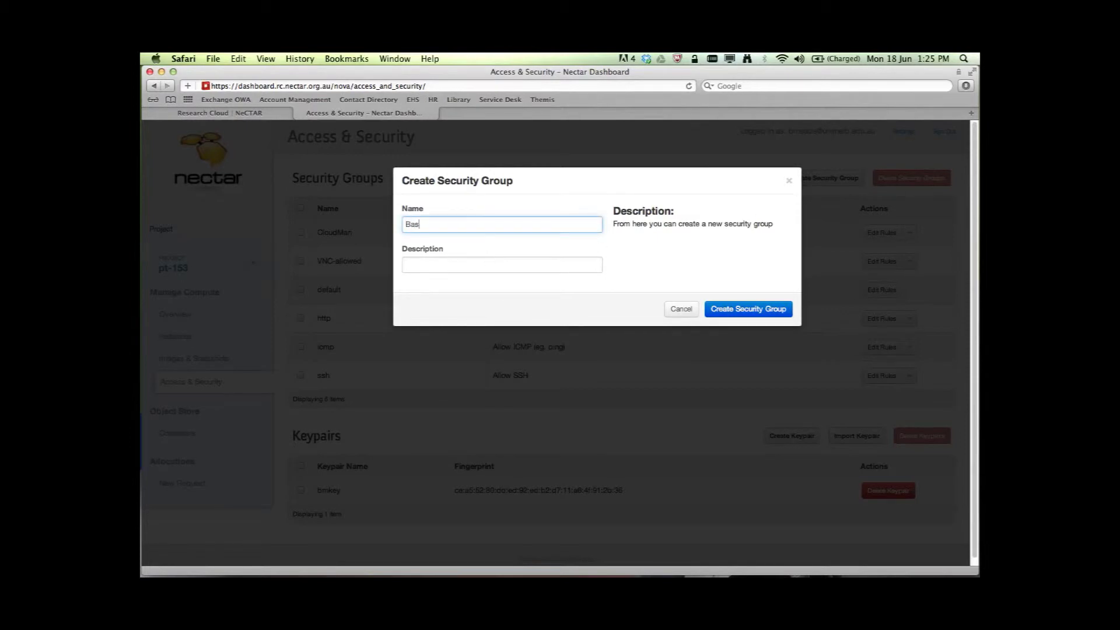
pyautogui.write('icRules')
pyautogui.click(501, 265)
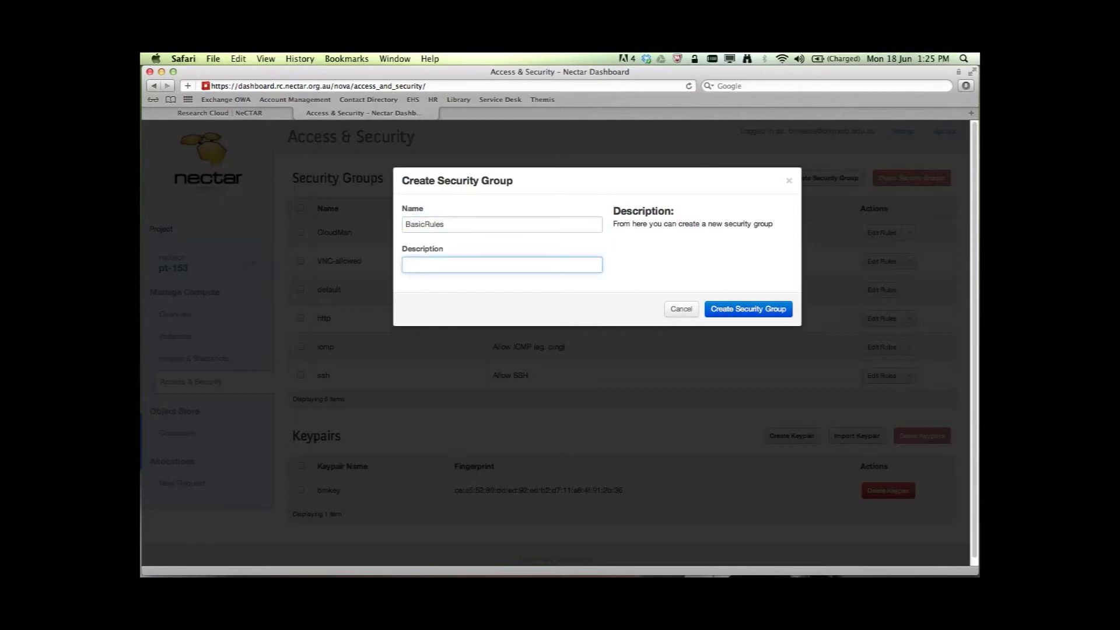
pyautogui.write('SSH, HTTP, HTTPS')
pyautogui.click(750, 311)
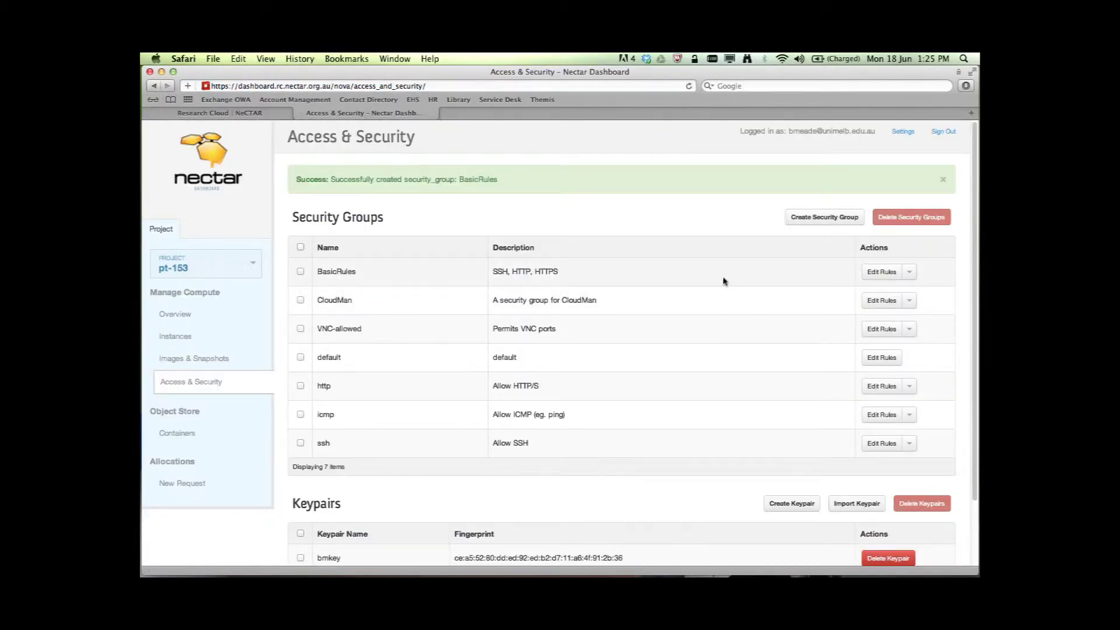
# Step: Add a TCP port 22 (SSH) rule from 0.0.0.0/0 to BasicRules
pyautogui.click(880, 276)
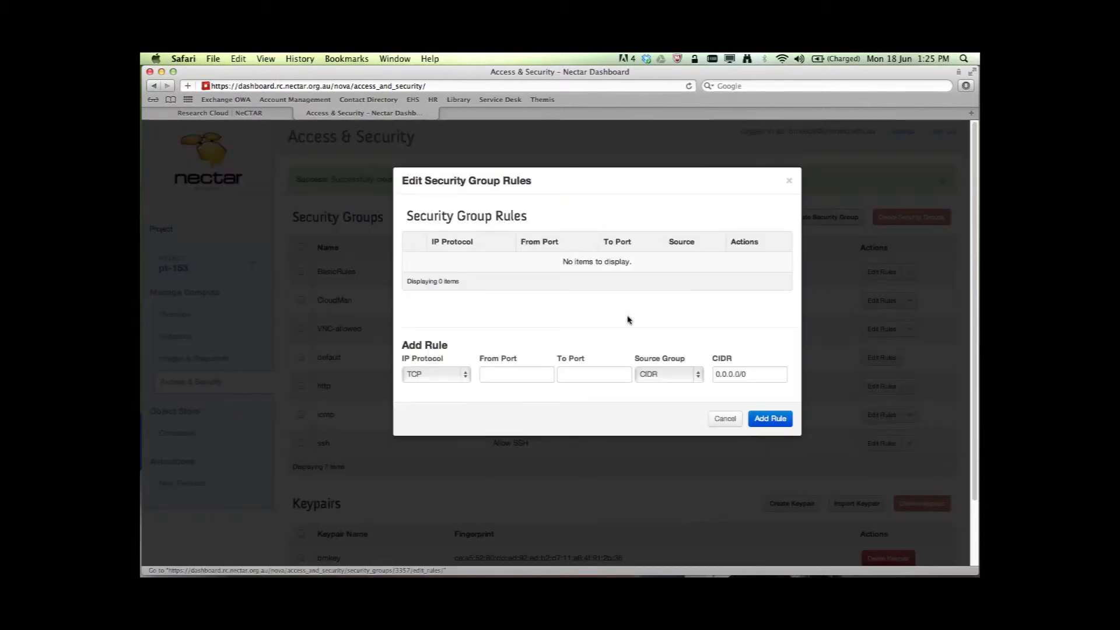
pyautogui.click(516, 377)
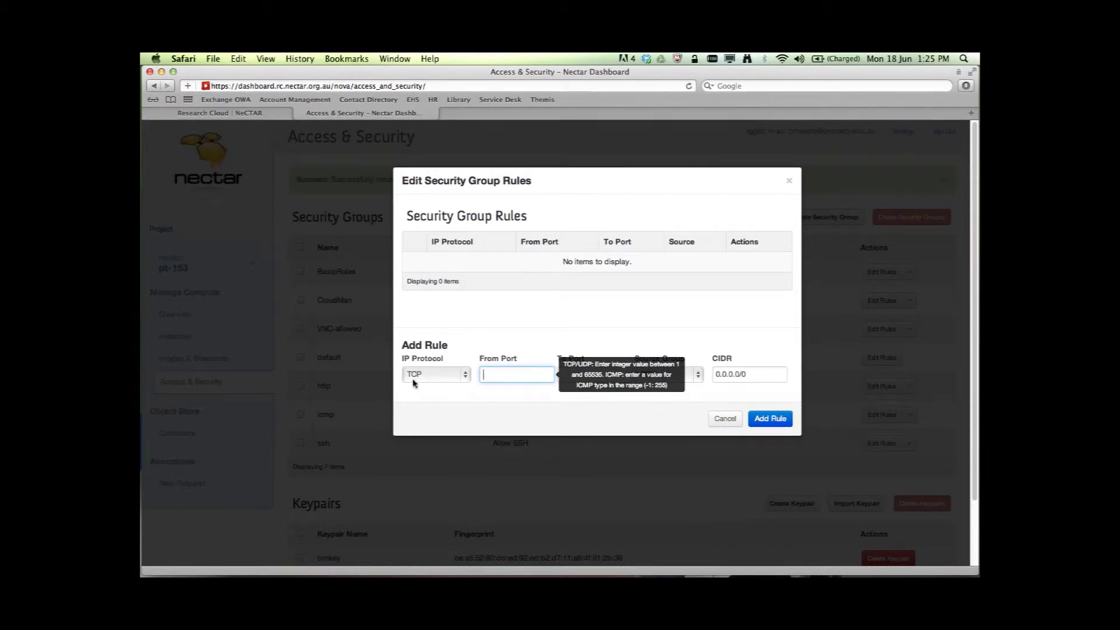
pyautogui.click(466, 377)
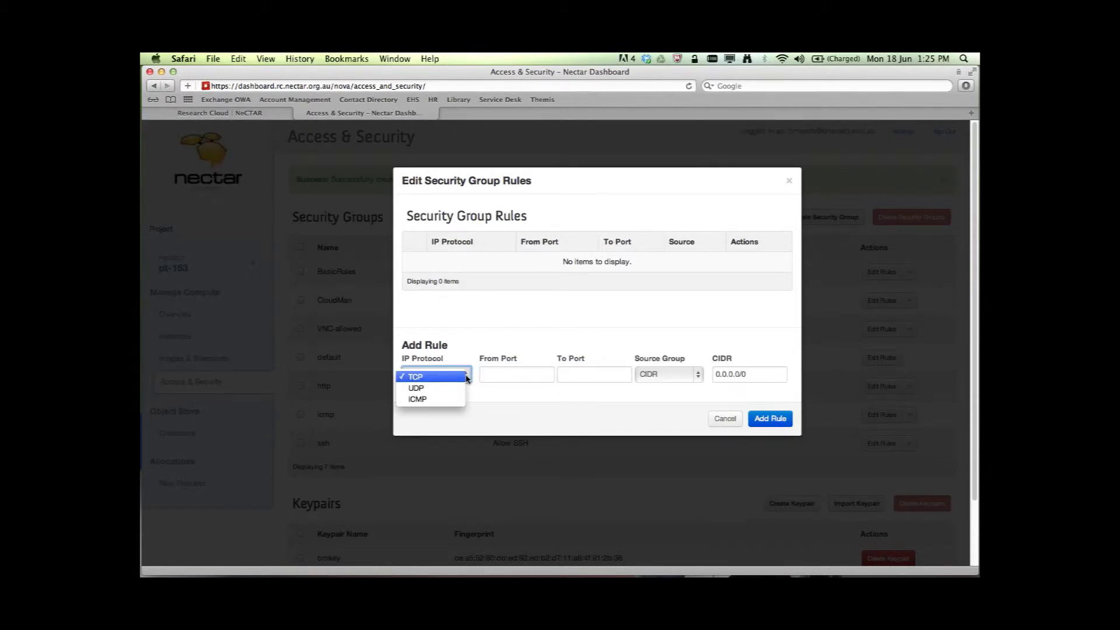
pyautogui.click(496, 375)
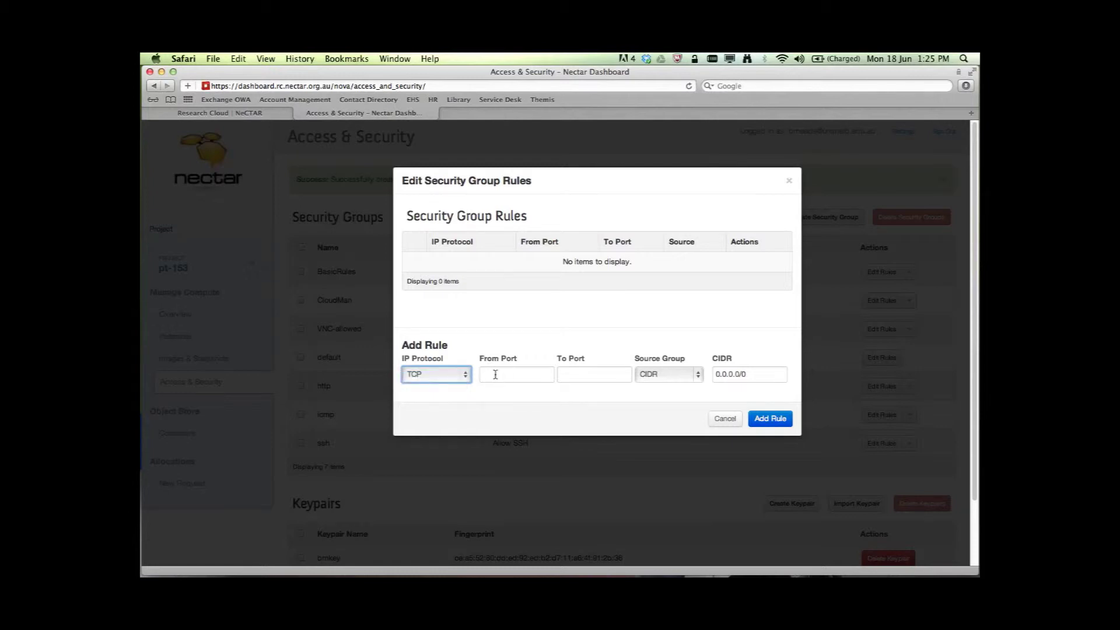
pyautogui.click(496, 375)
pyautogui.write('22')
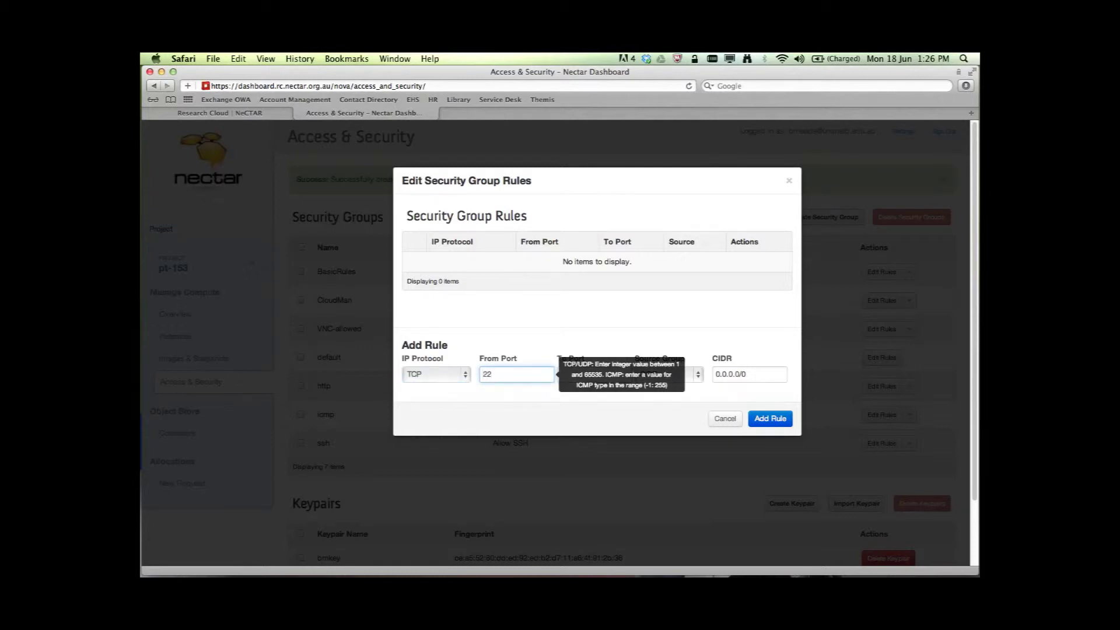
pyautogui.press('Tab')
pyautogui.write('22')
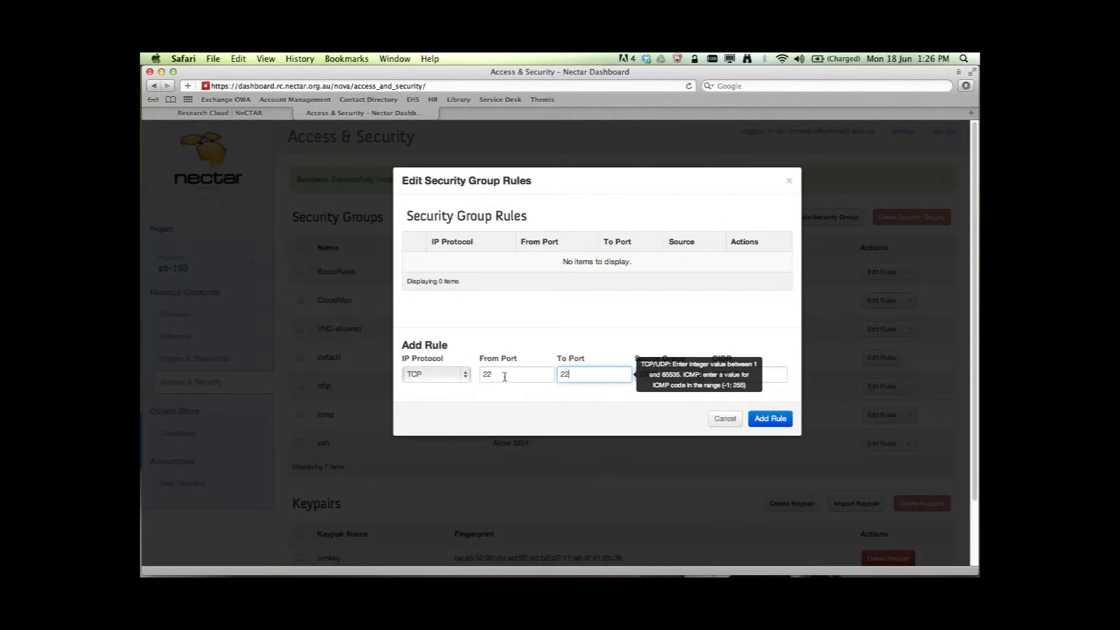
pyautogui.click(542, 388)
pyautogui.click(753, 374)
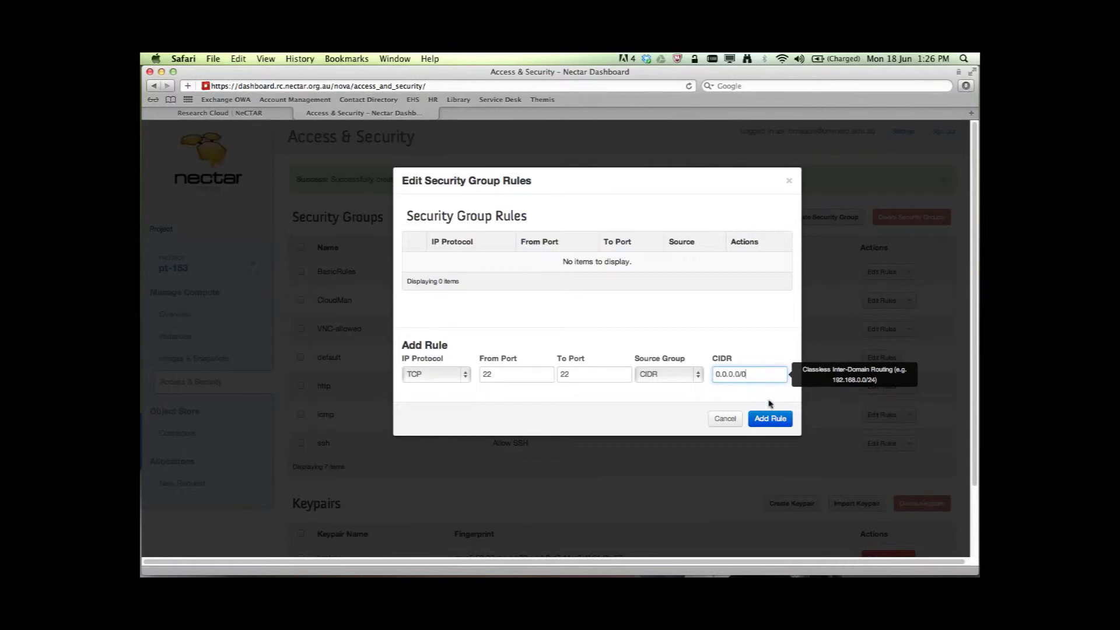
pyautogui.click(769, 418)
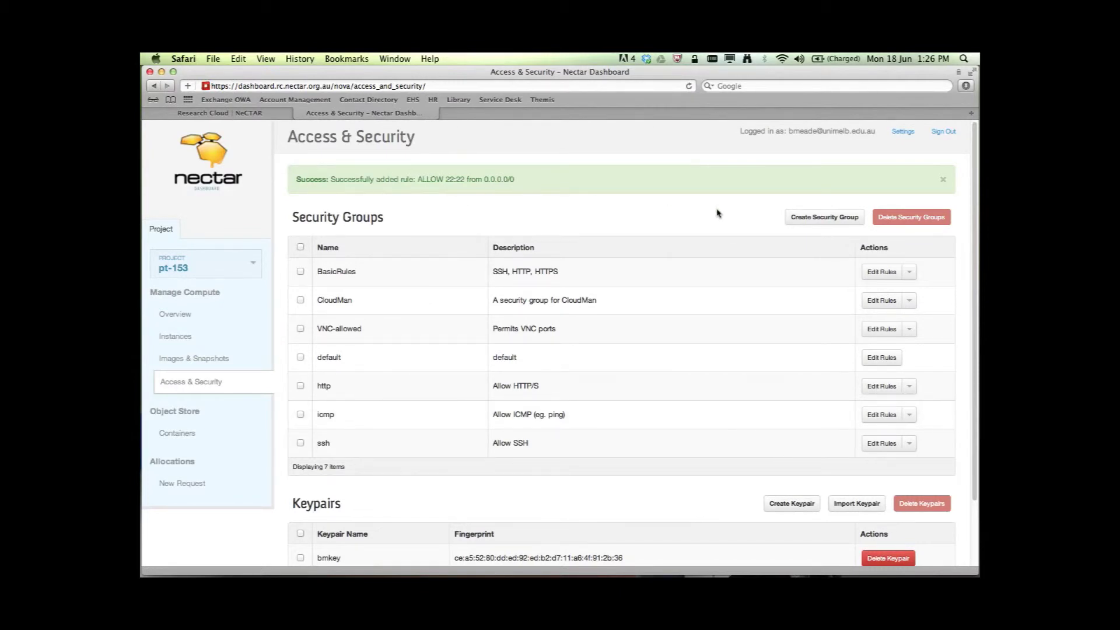
# Step: Add a TCP port 80 (HTTP) rule to BasicRules
pyautogui.click(883, 279)
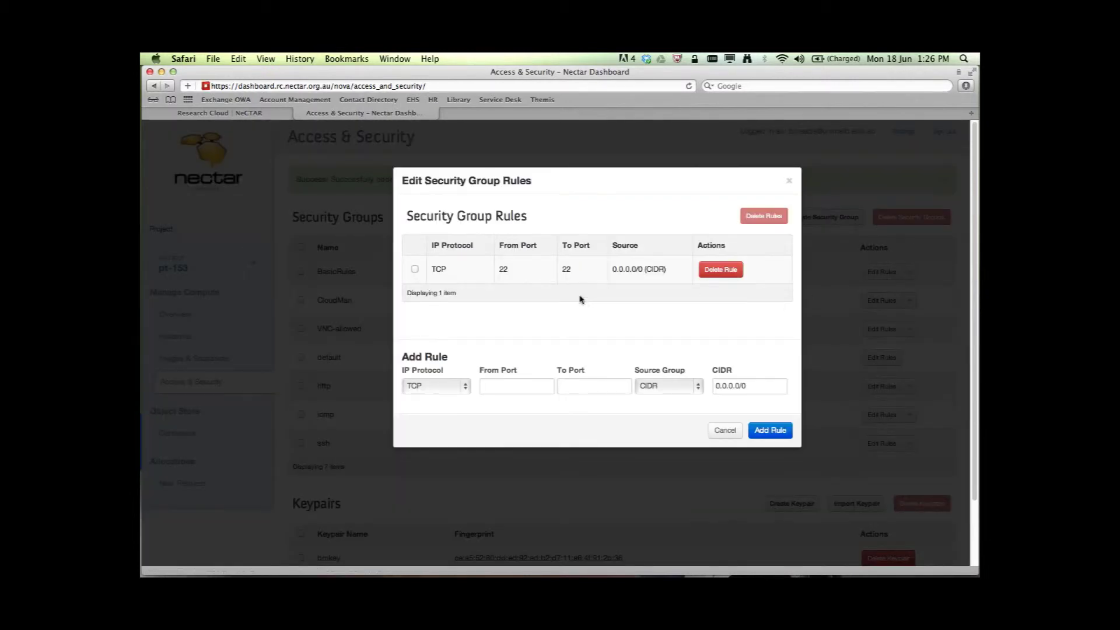
pyautogui.click(536, 386)
pyautogui.write('80')
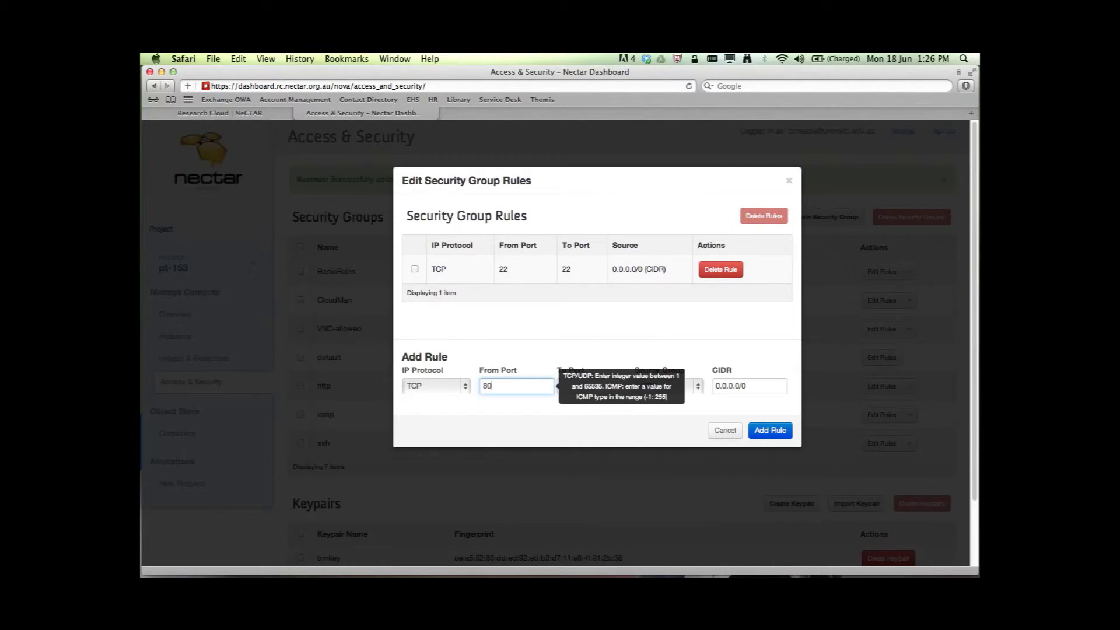
pyautogui.press('Tab')
pyautogui.write('80')
pyautogui.click(767, 430)
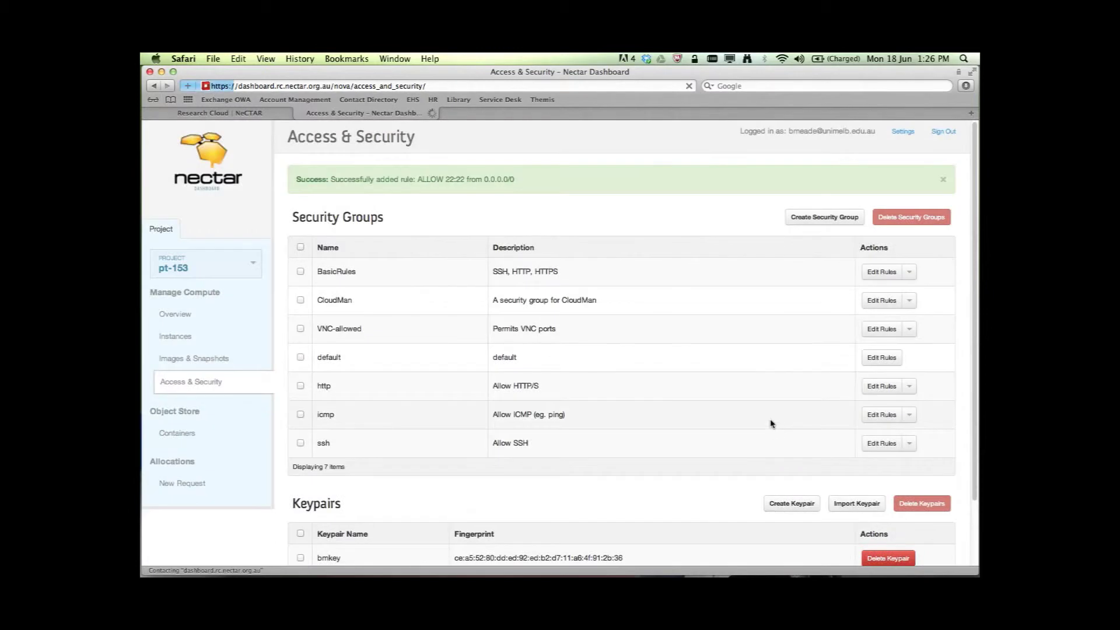
# Step: Add a TCP port 443 (HTTPS) rule to BasicRules
pyautogui.click(876, 275)
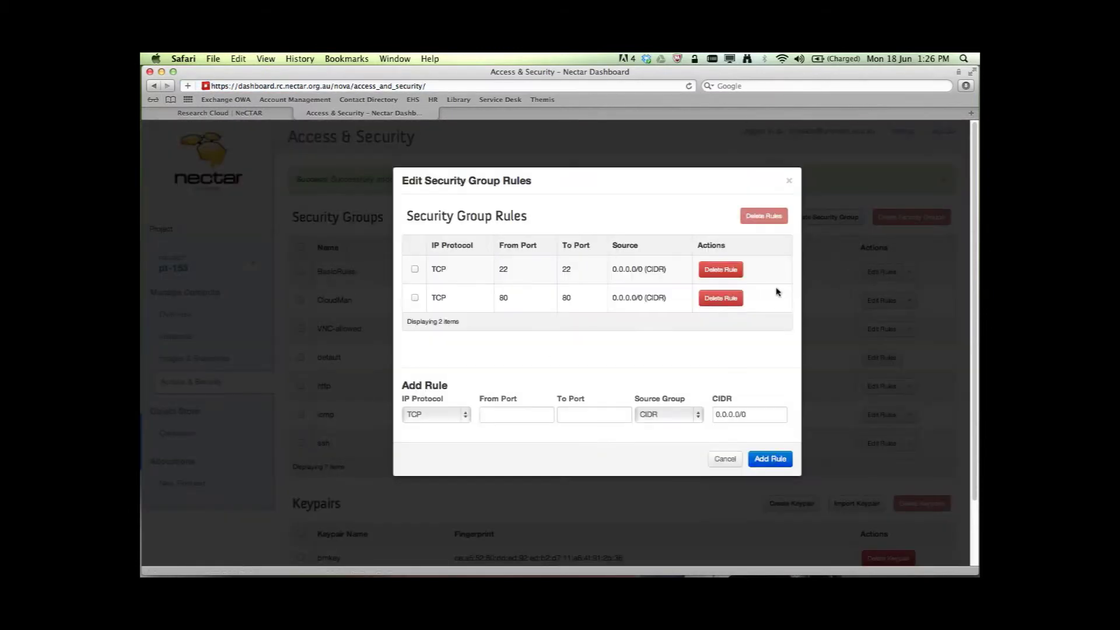
pyautogui.click(500, 416)
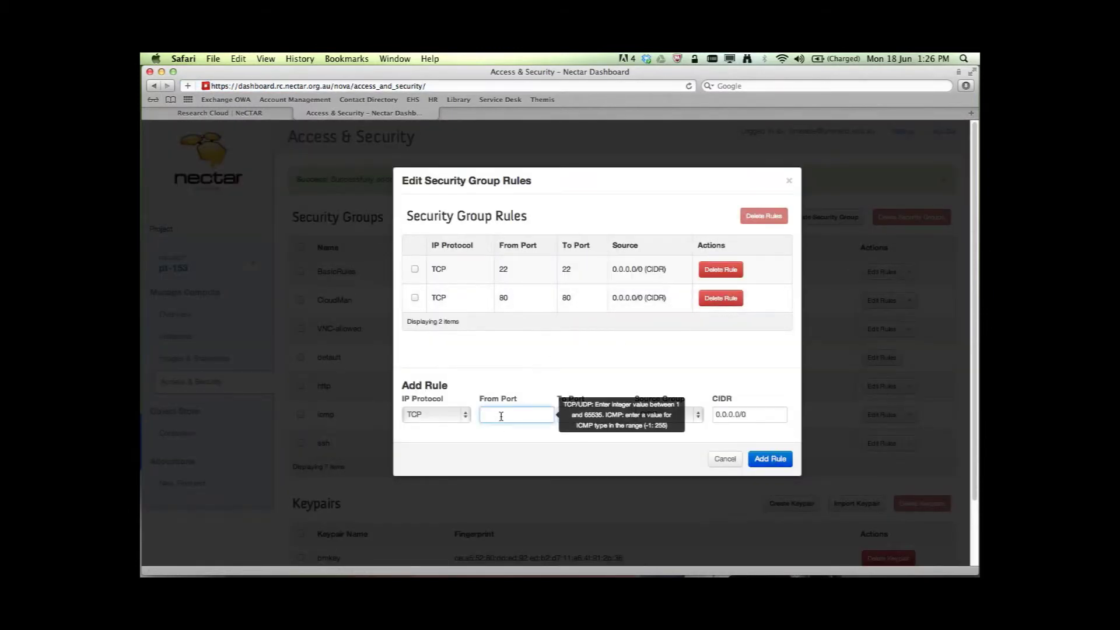
pyautogui.write('443')
pyautogui.press('Tab')
pyautogui.write('443')
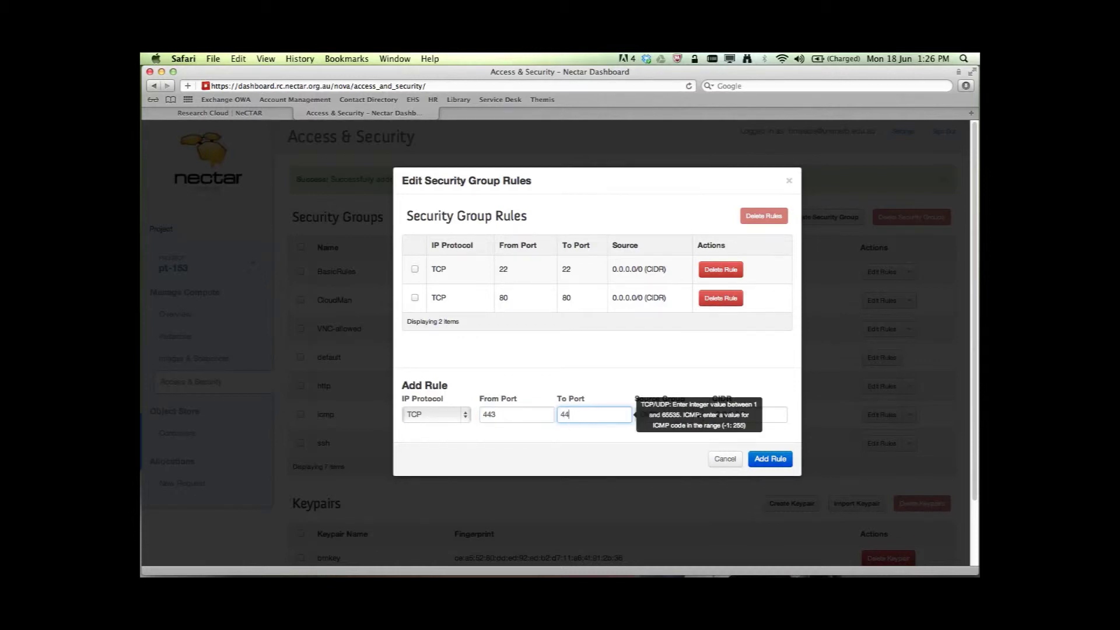
pyautogui.click(767, 460)
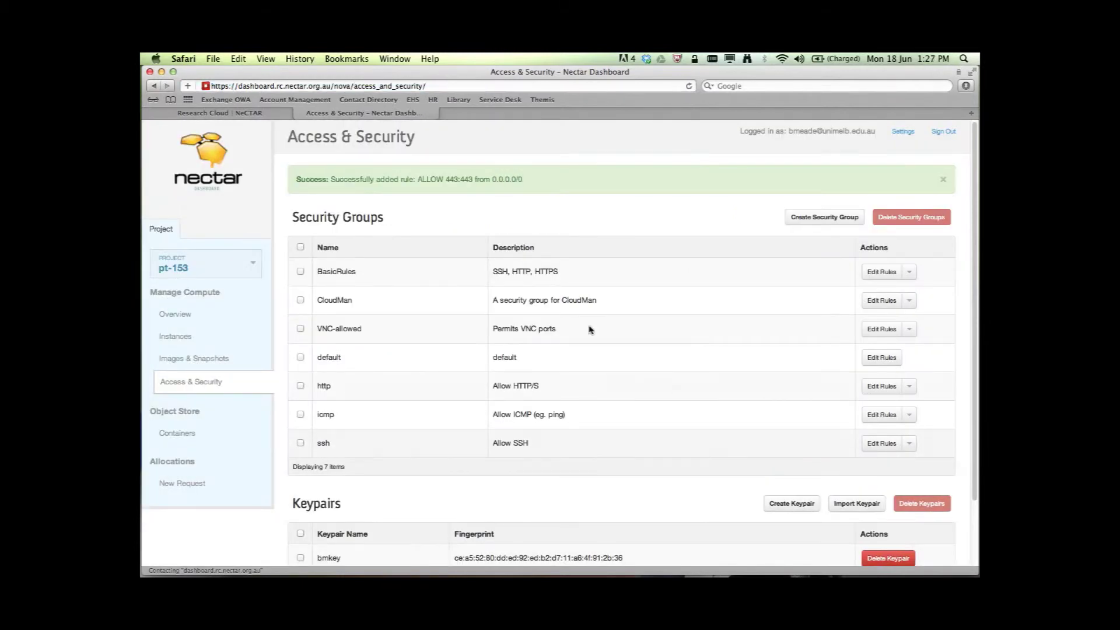
pyautogui.scroll(-3, 421, 404)
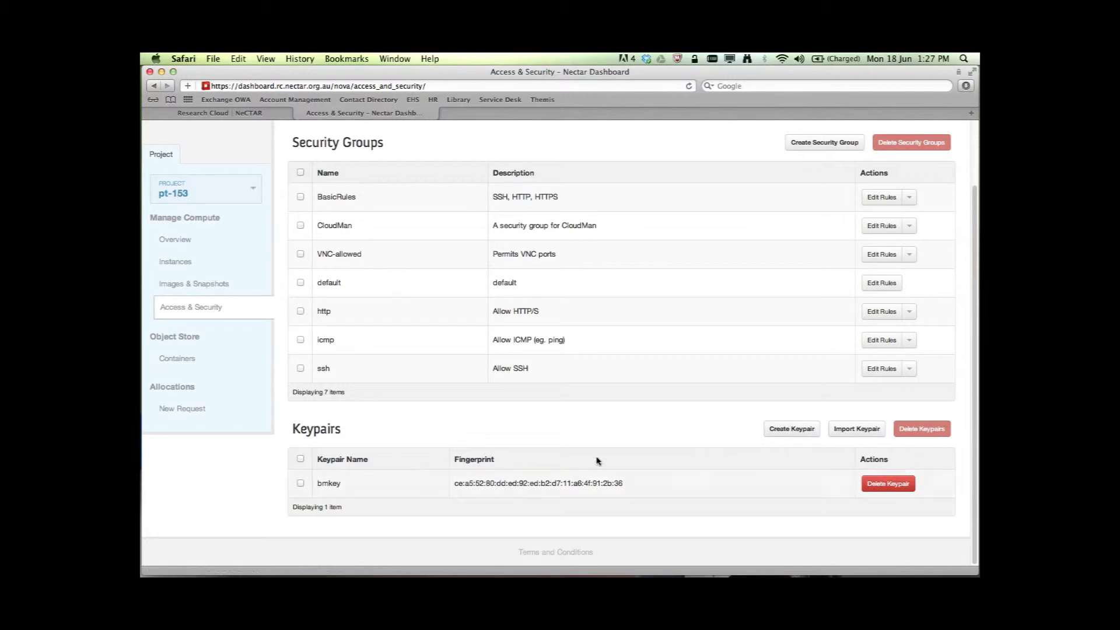
# Step: Create keypair 'mynewkey' and get its .pem download page
pyautogui.click(780, 430)
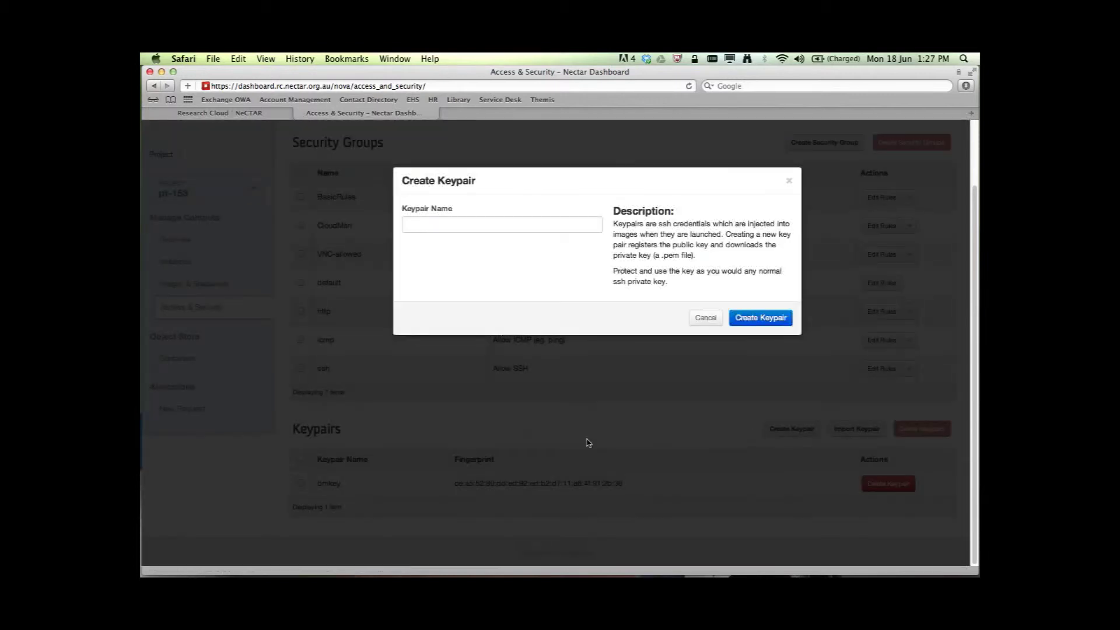
pyautogui.click(461, 223)
pyautogui.write('mynewkey')
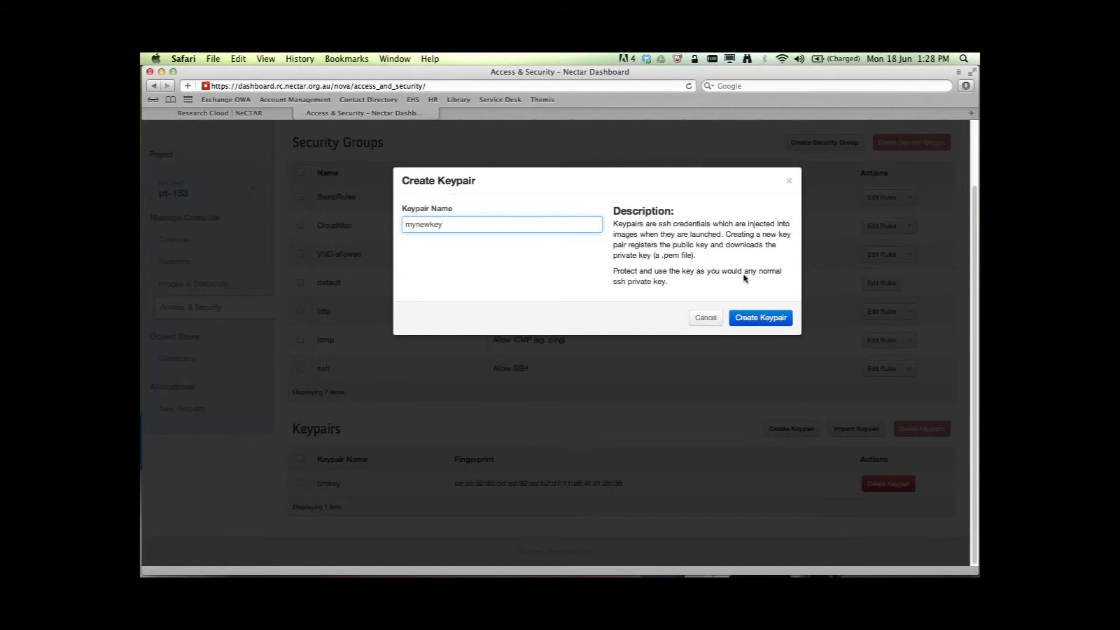
pyautogui.click(759, 320)
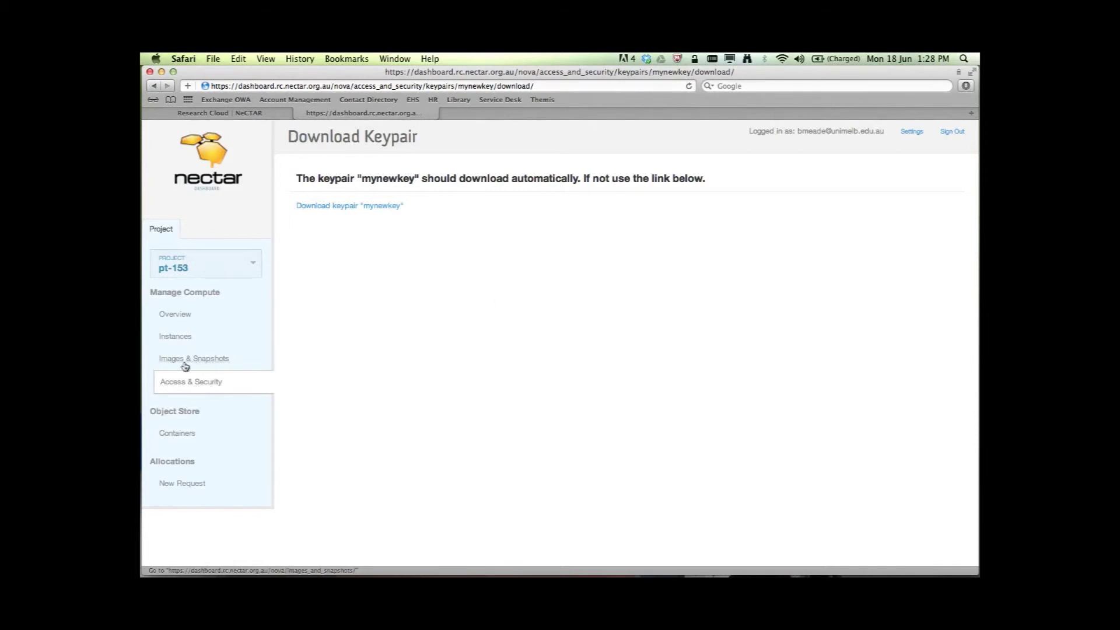
# Step: Confirm mynewkey is listed among the keypairs on Access & Security
pyautogui.click(181, 383)
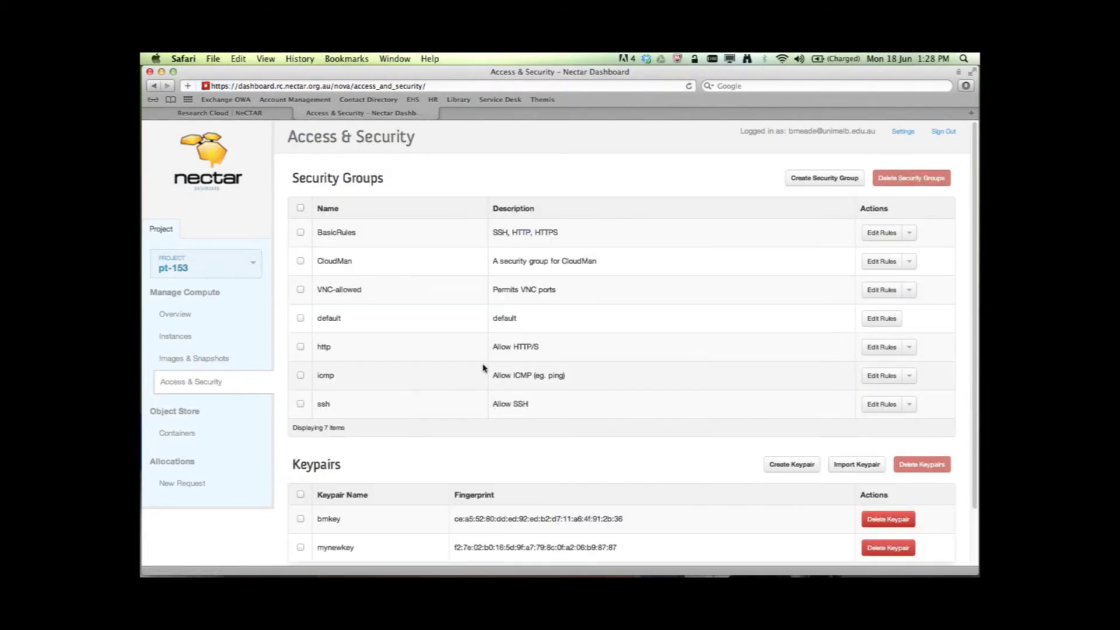
pyautogui.scroll(-2, 352, 507)
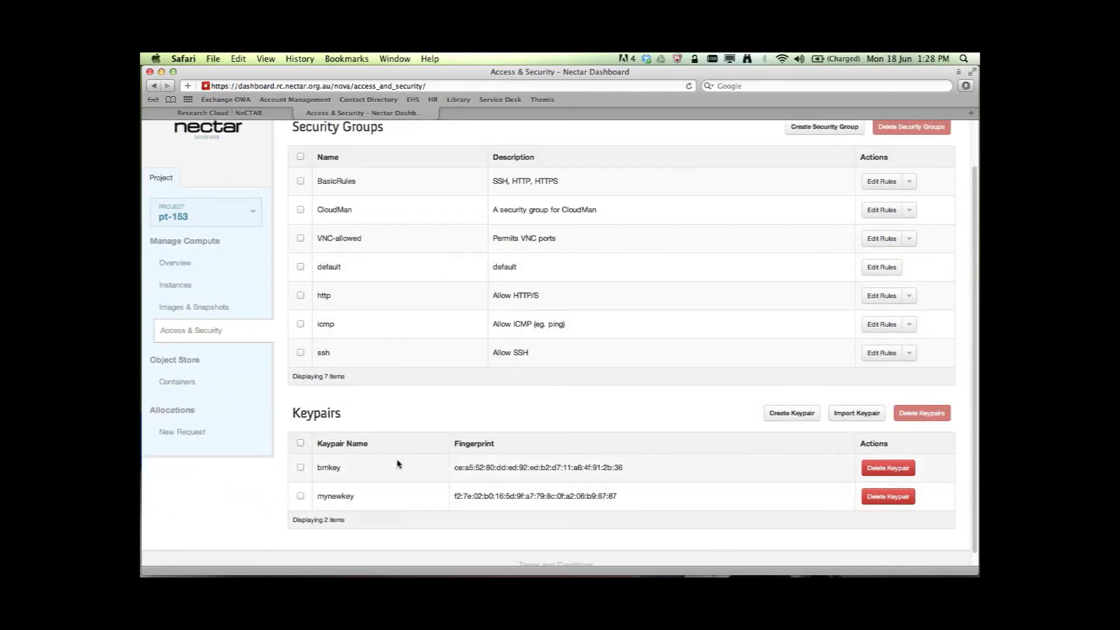
pyautogui.scroll(2, 398, 434)
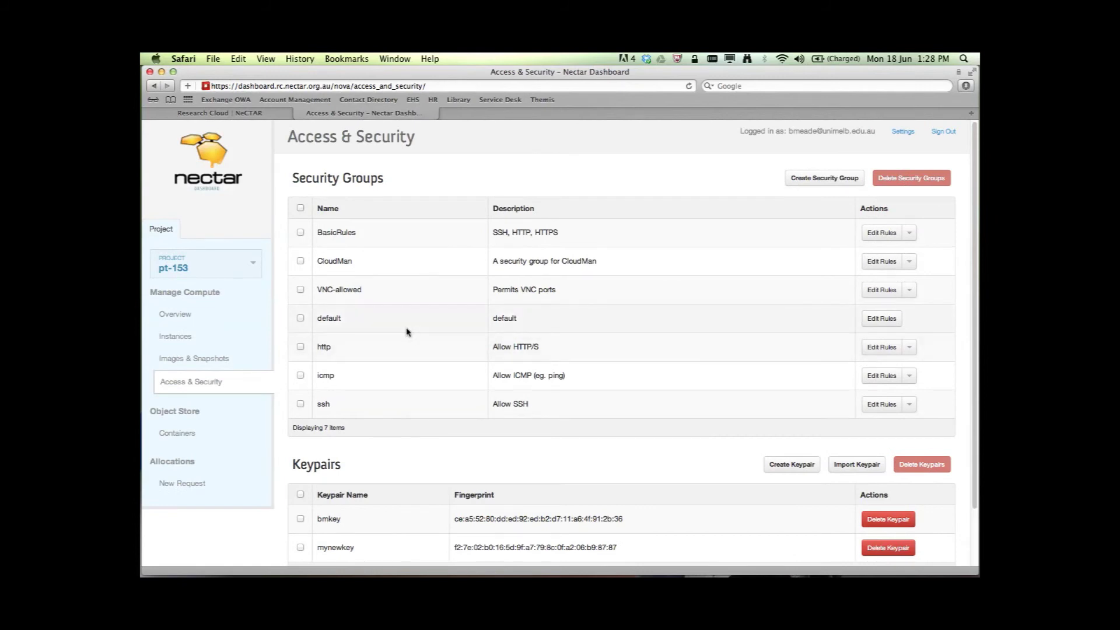
# Step: Return to Images & Snapshots and scroll through the 10 launchable images
pyautogui.click(184, 360)
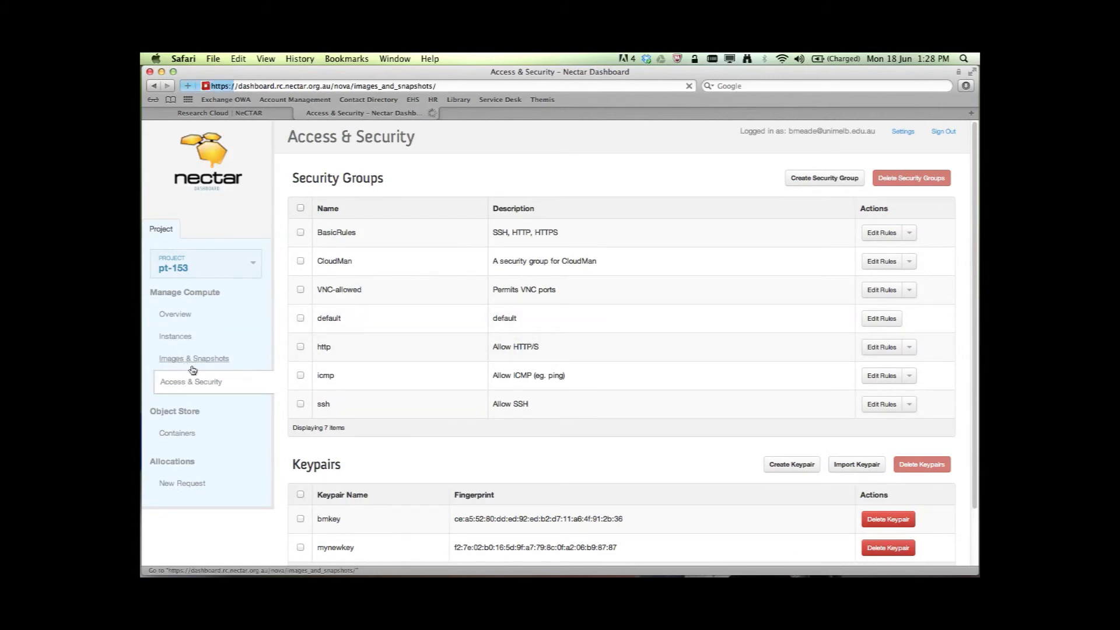
pyautogui.scroll(-5, 474, 379)
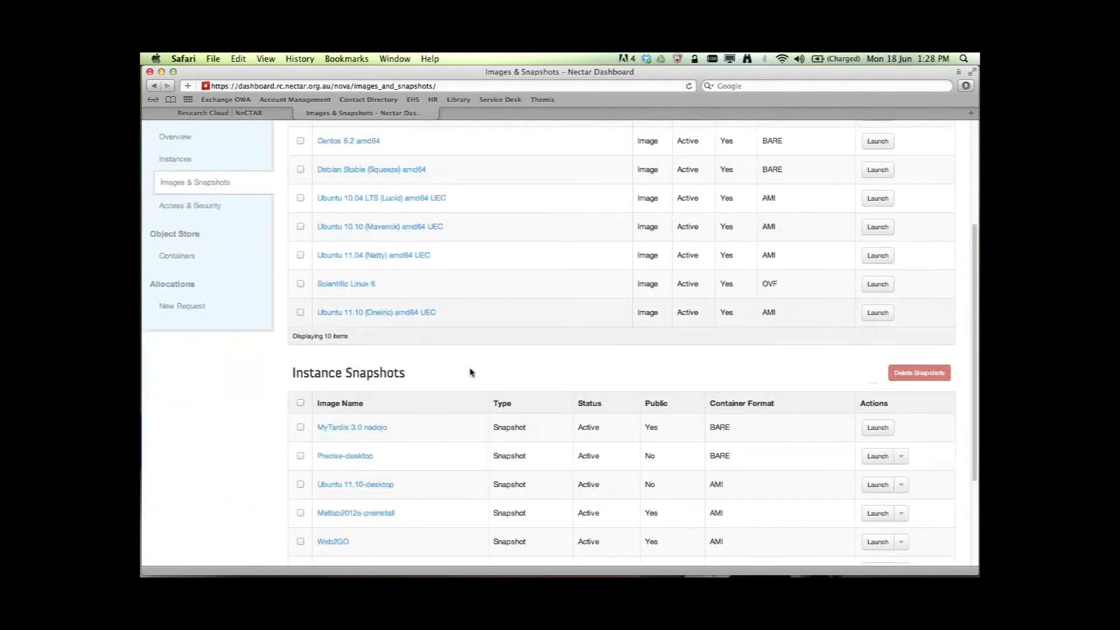
pyautogui.scroll(-3, 472, 370)
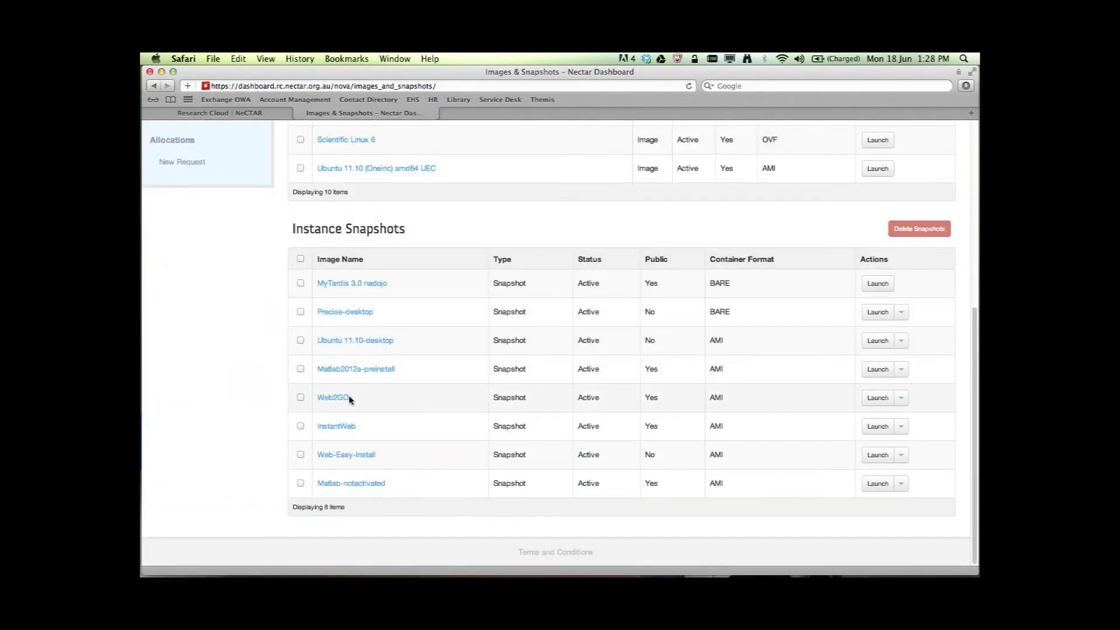
pyautogui.scroll(8, 499, 350)
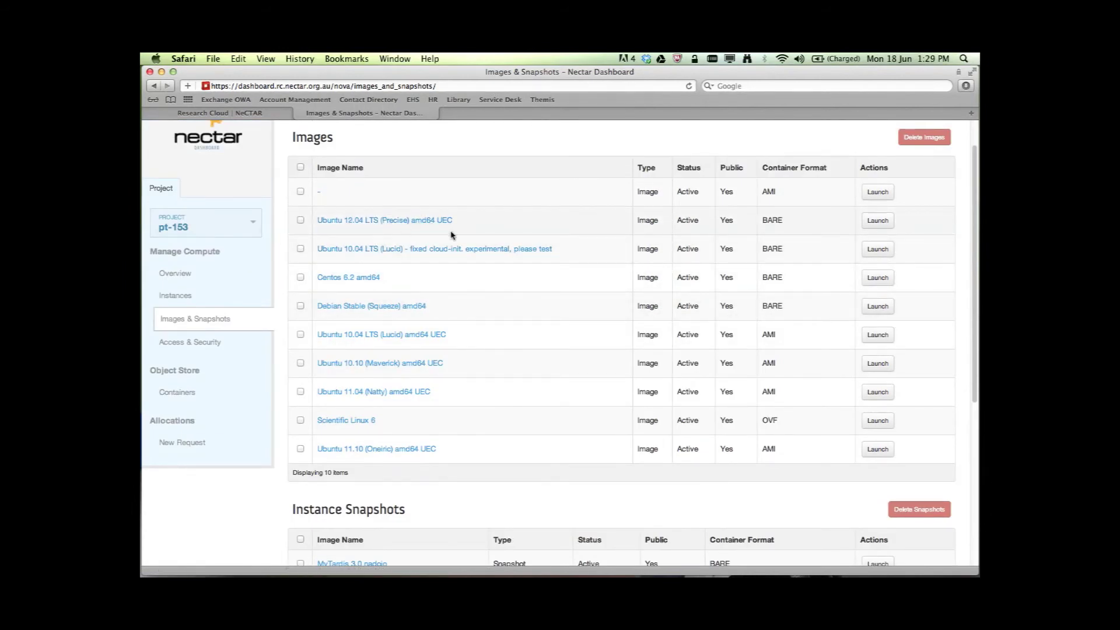
# Step: Set up an Ubuntu 12.04 Precise launch: name 'mynewserver', flavor m1.small, keypair mynewkey
pyautogui.click(878, 222)
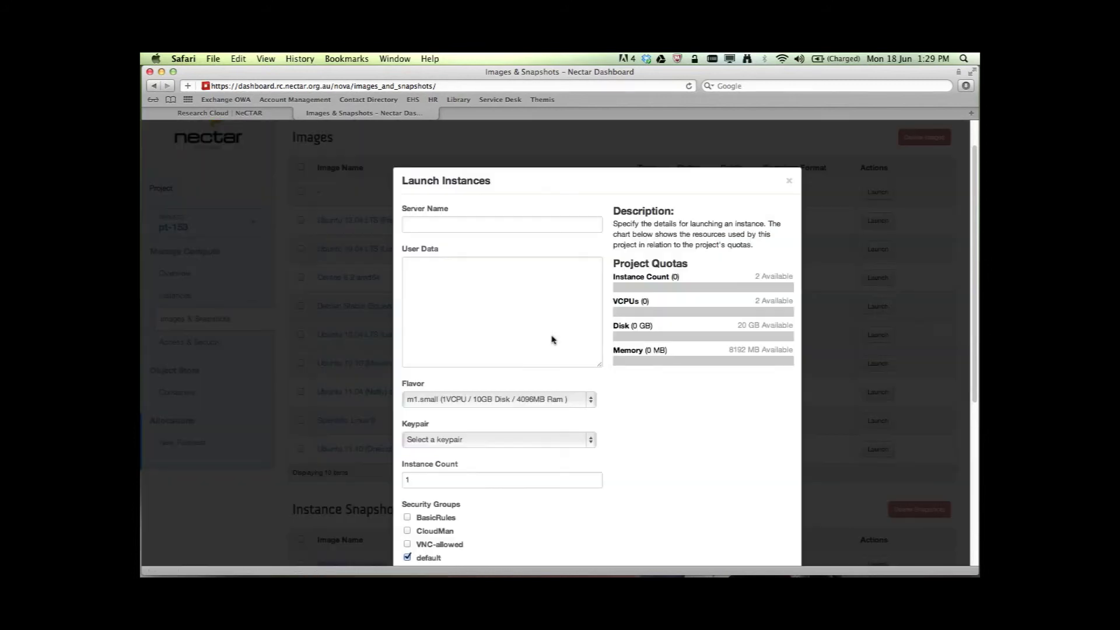
pyautogui.click(453, 228)
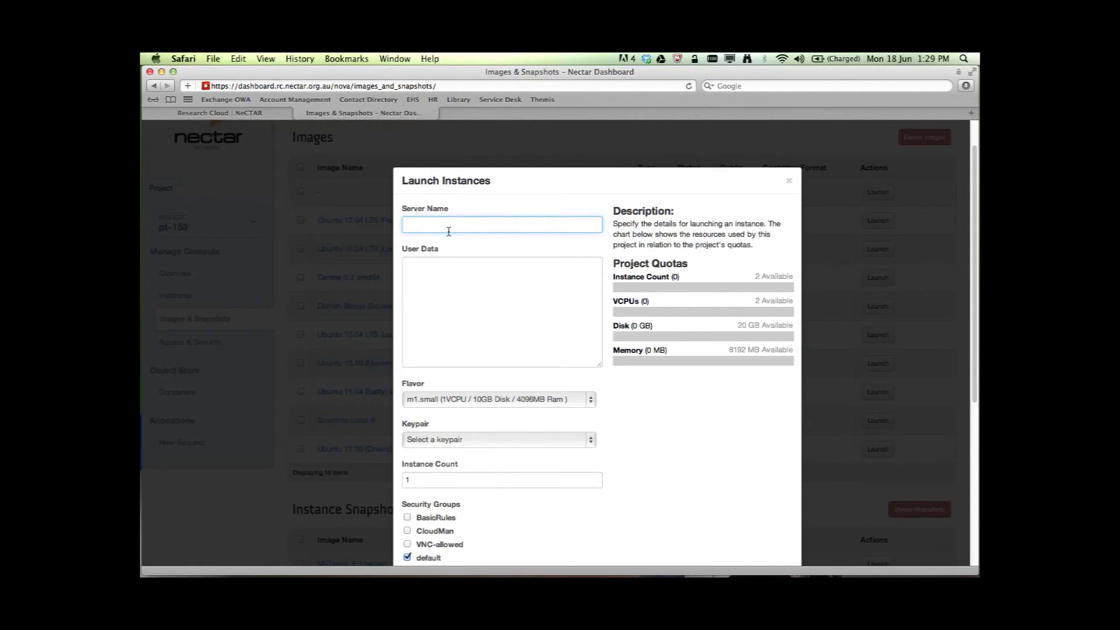
pyautogui.write('mynewserver')
pyautogui.click(592, 400)
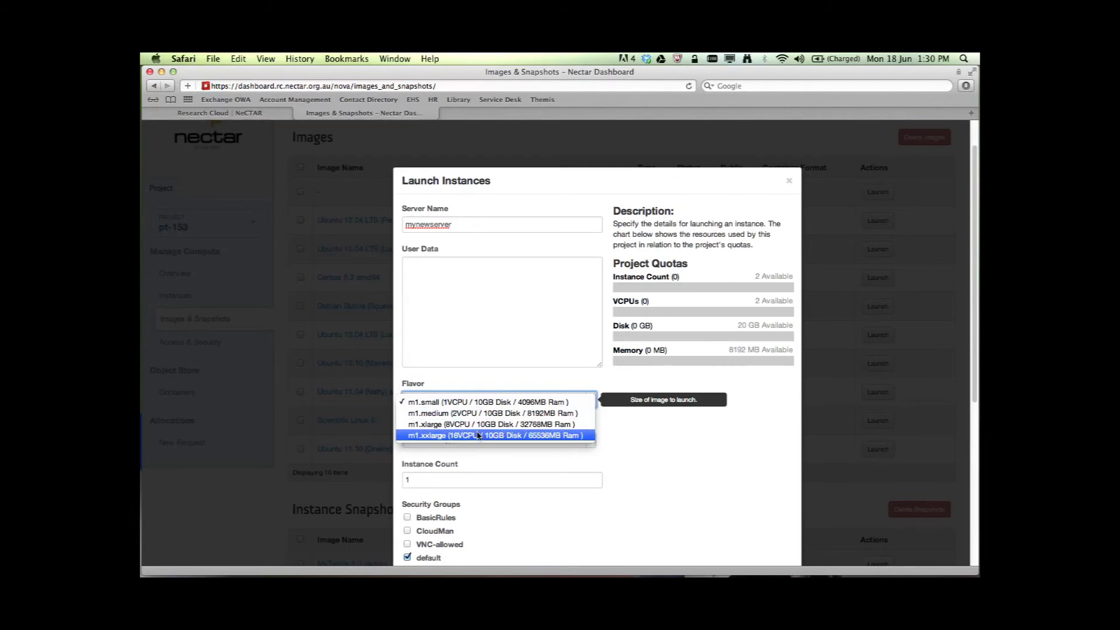
pyautogui.click(628, 416)
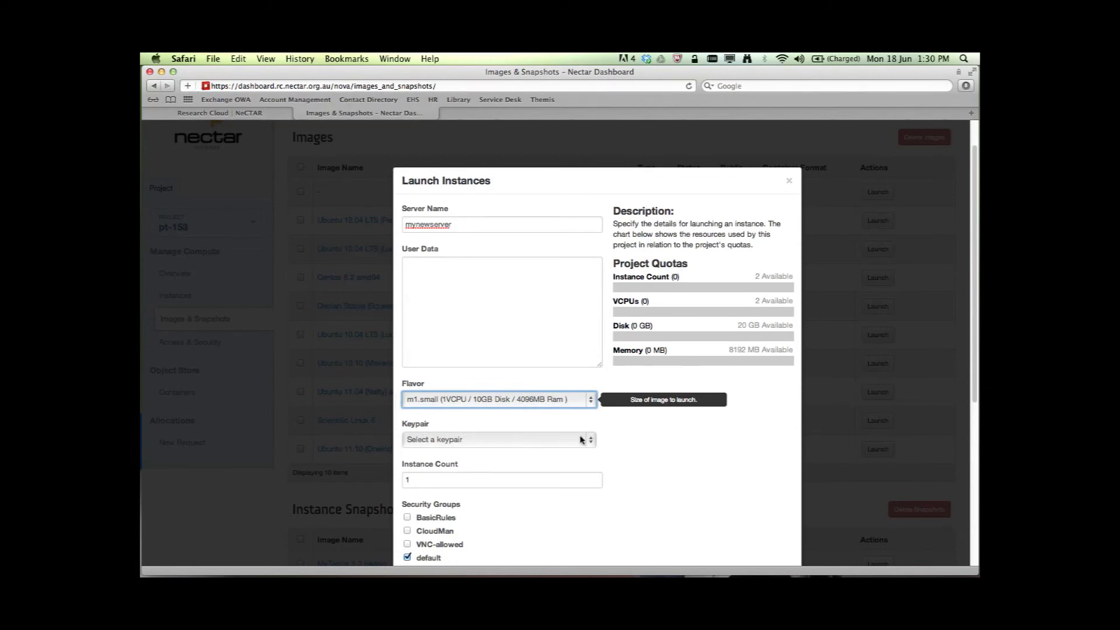
pyautogui.click(591, 441)
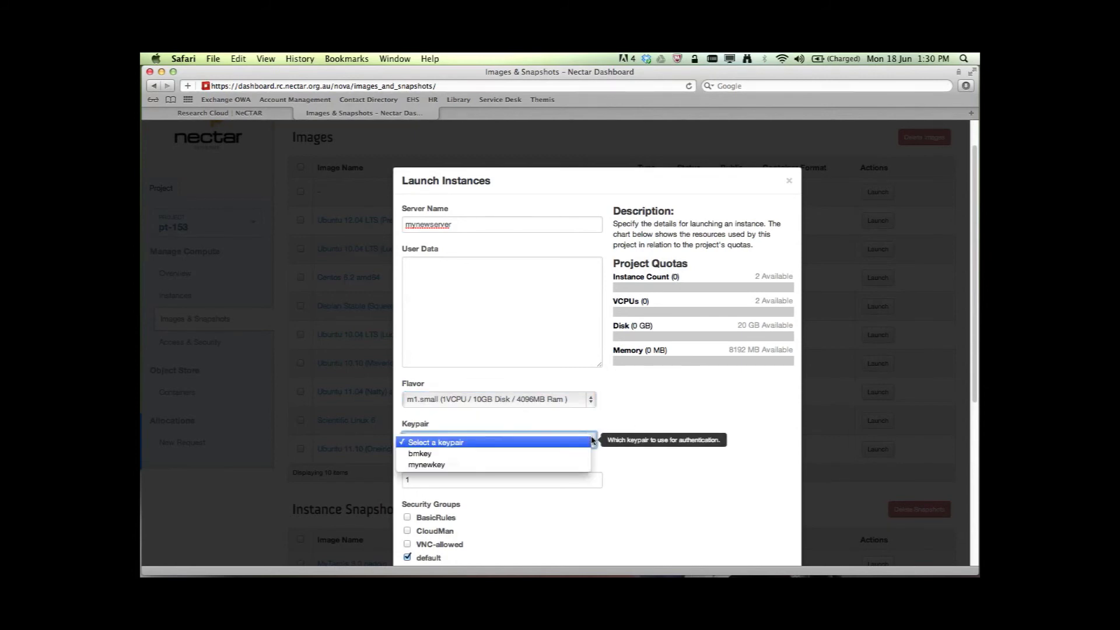
pyautogui.click(447, 465)
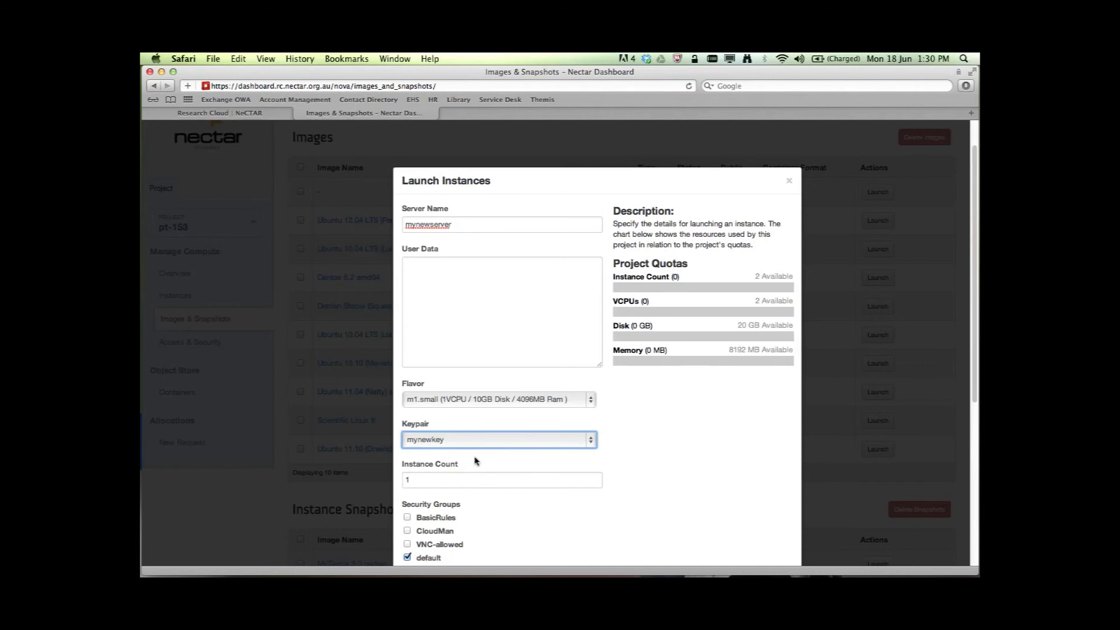
# Step: Replace the default security group with BasicRules and launch mynewserver
pyautogui.scroll(-2, 469, 462)
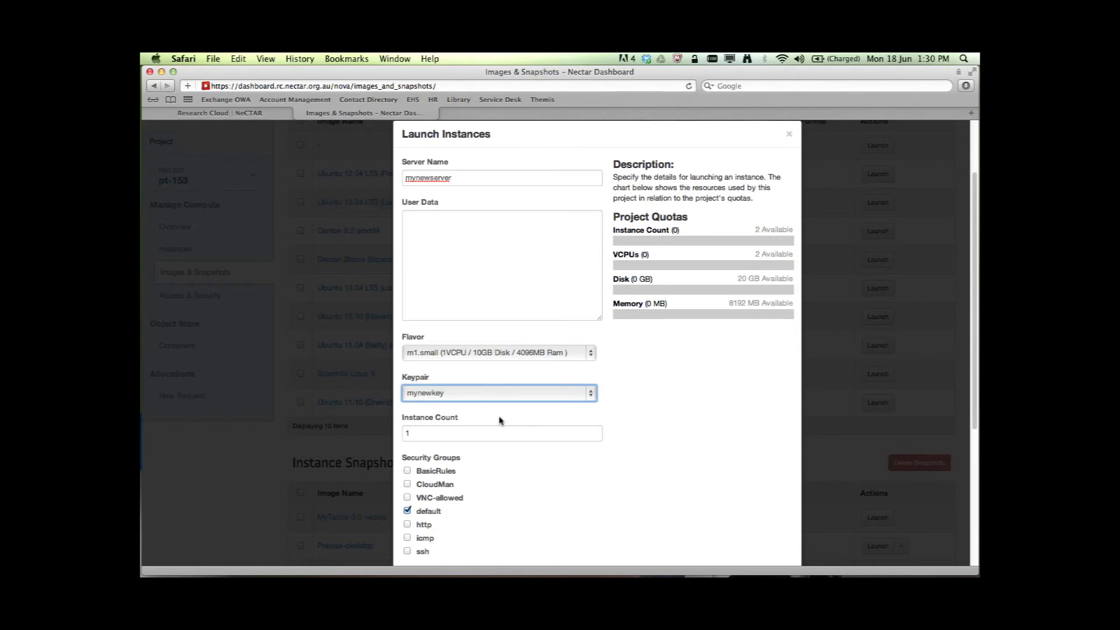
pyautogui.scroll(-2, 511, 419)
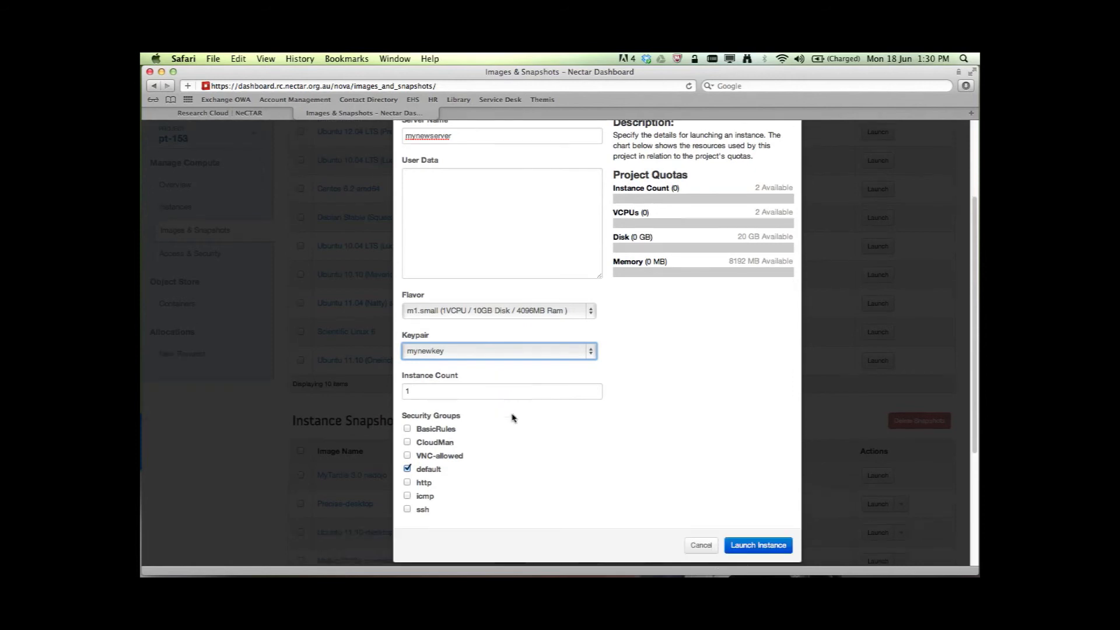
pyautogui.click(408, 470)
pyautogui.click(408, 428)
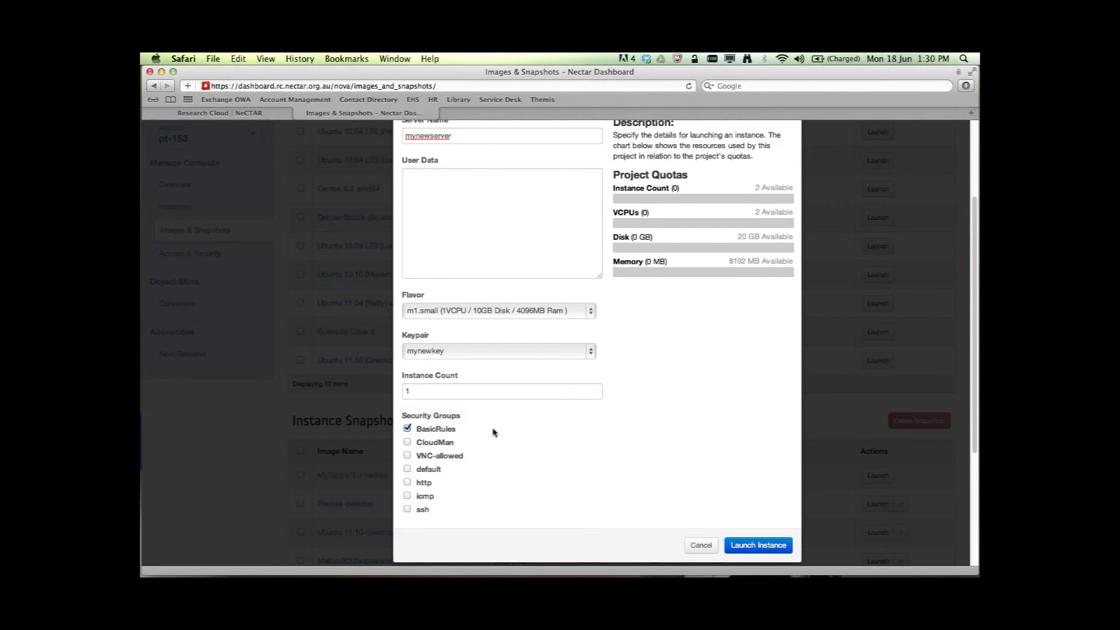
pyautogui.click(768, 546)
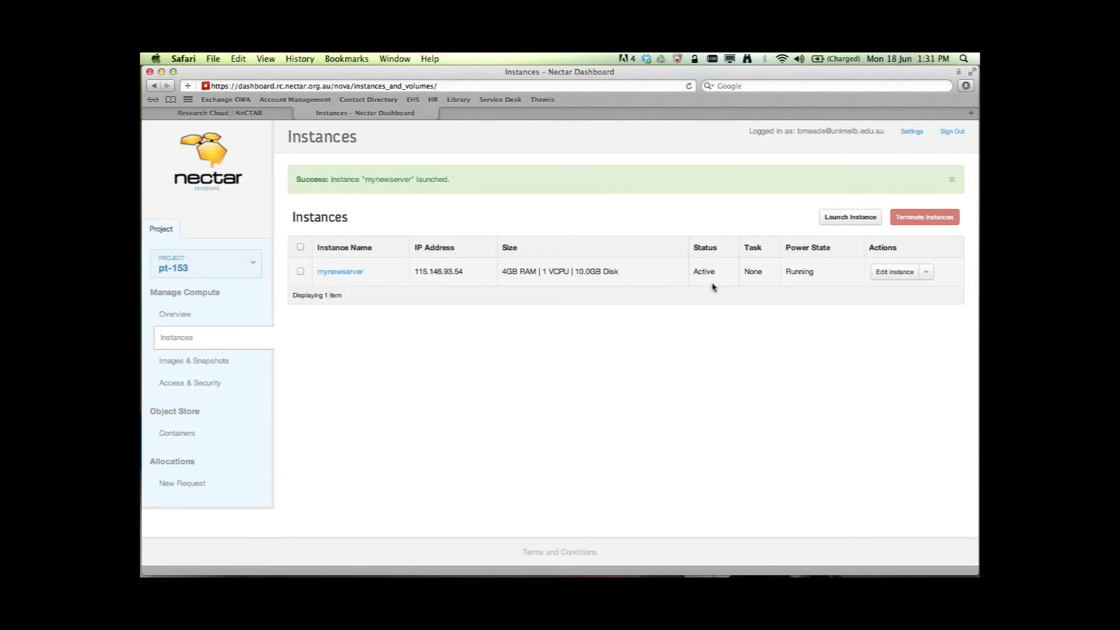
# Step: Glance at mynewserver's actions menu, then open its instance detail page from the Instances table
pyautogui.click(927, 272)
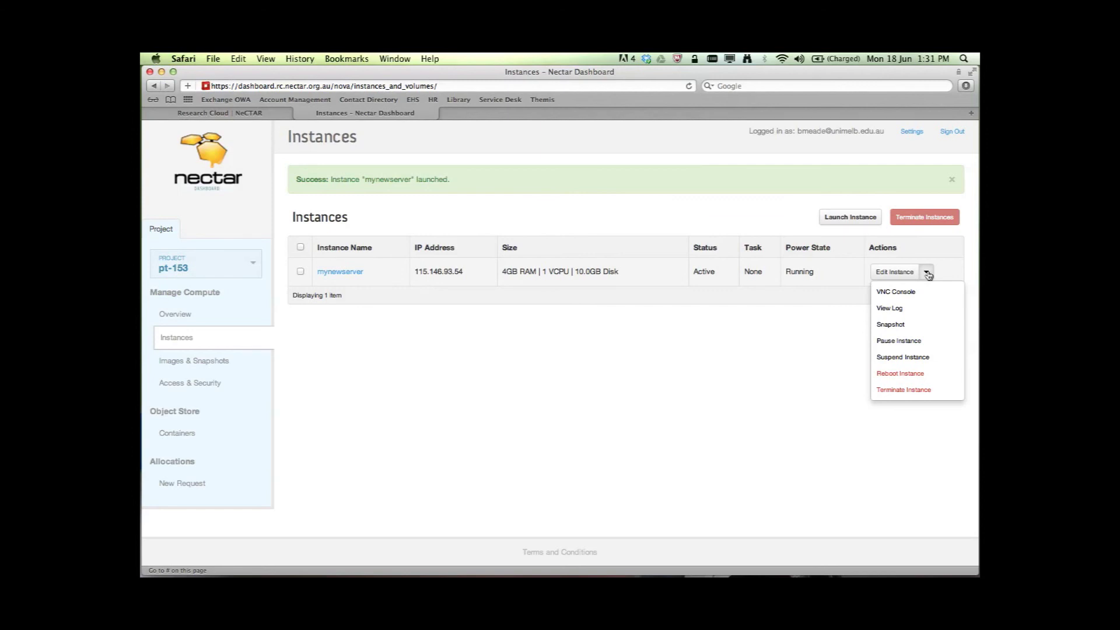
pyautogui.click(928, 275)
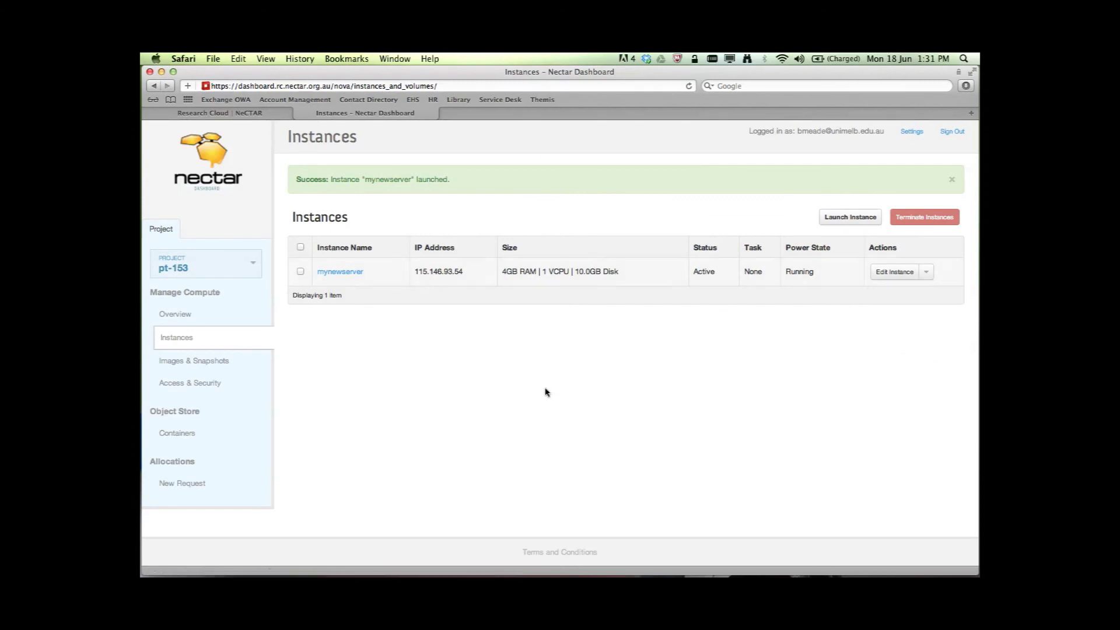
pyautogui.click(340, 274)
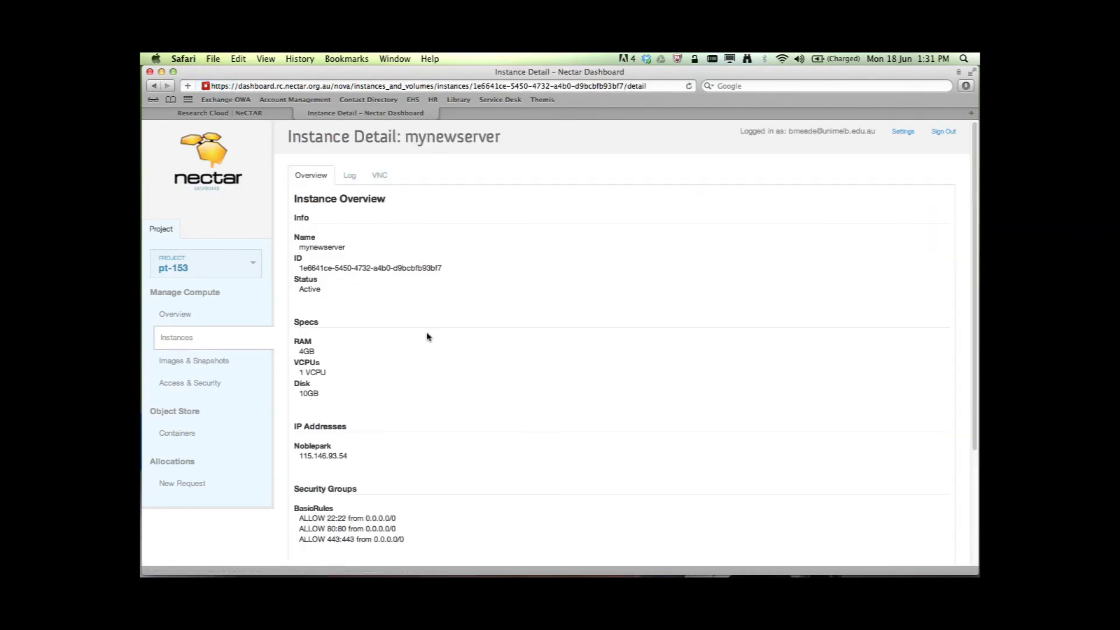
# Step: Check mynewserver's BasicRules security group and mynewkey key name, then go to the project Overview
pyautogui.scroll(-5, 425, 349)
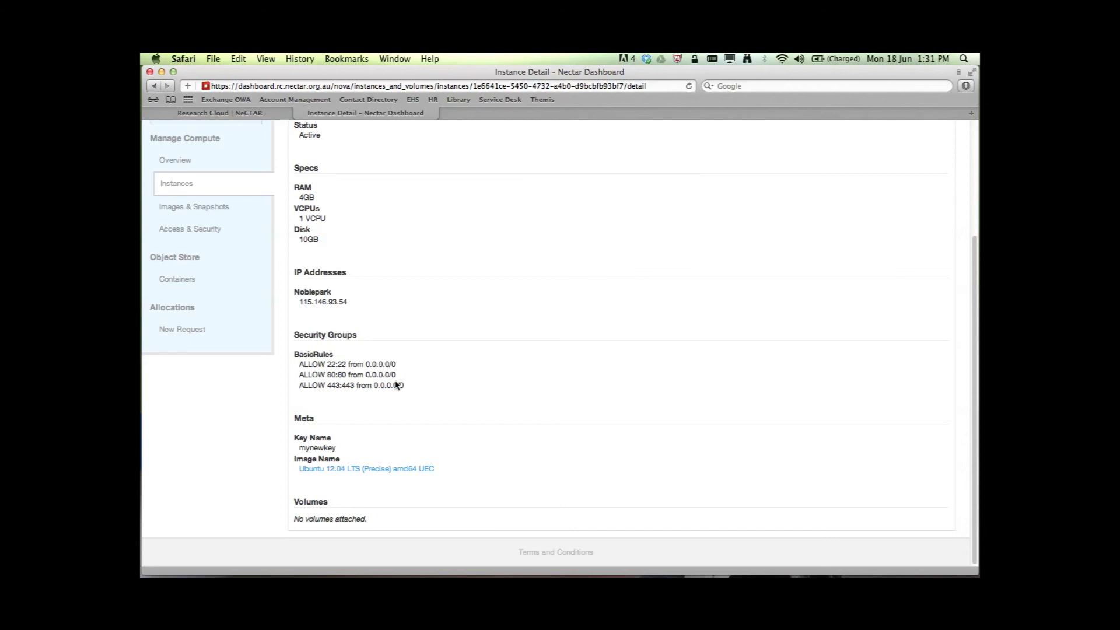
pyautogui.scroll(5, 472, 417)
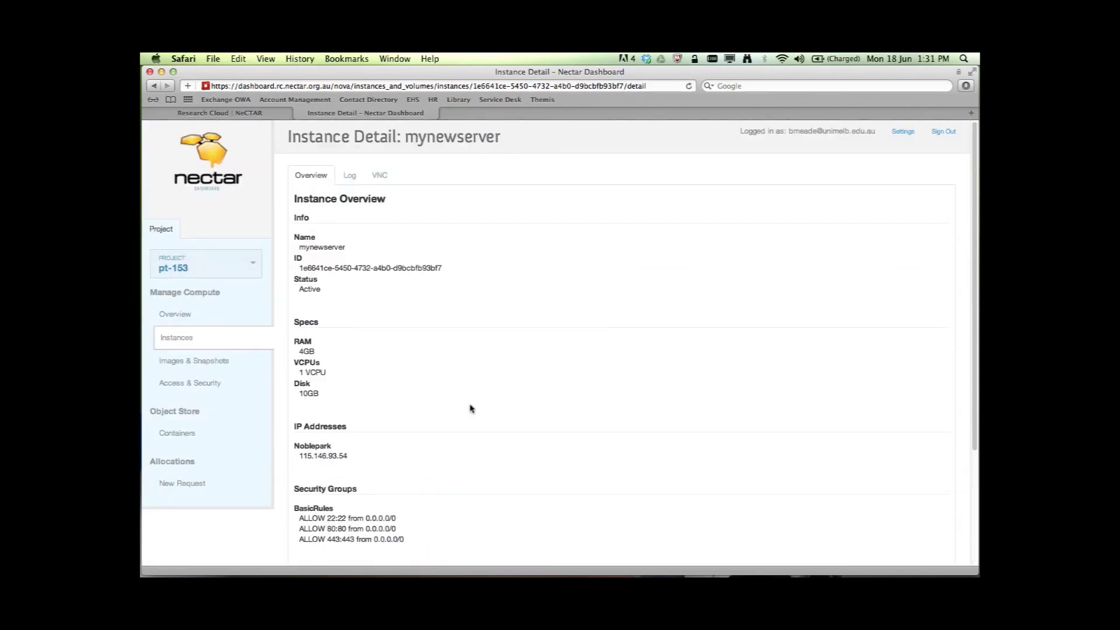
pyautogui.click(170, 316)
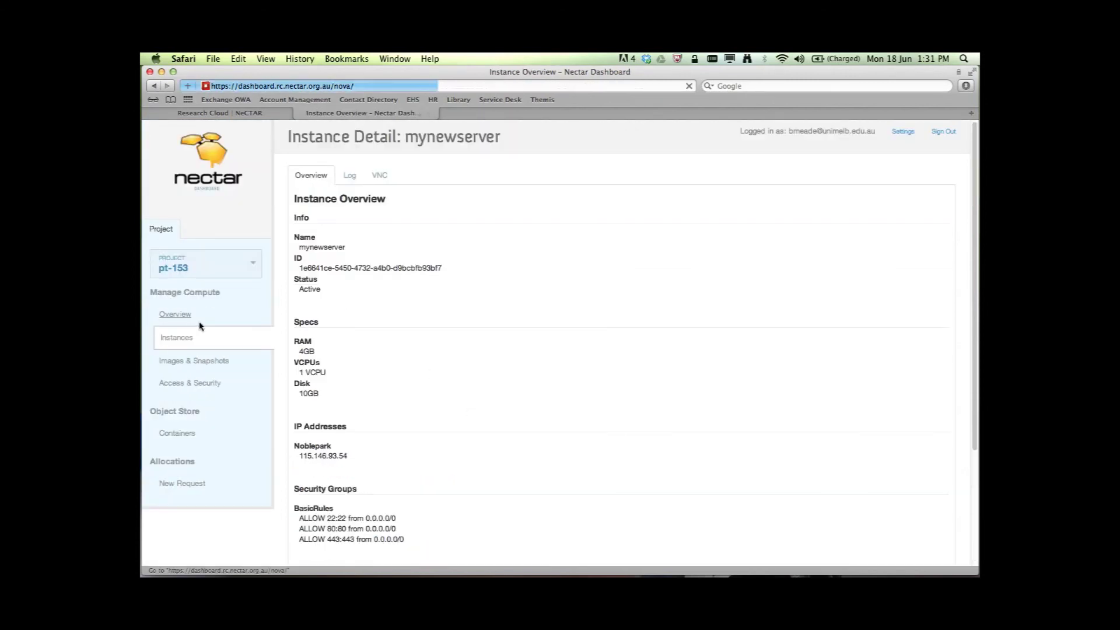